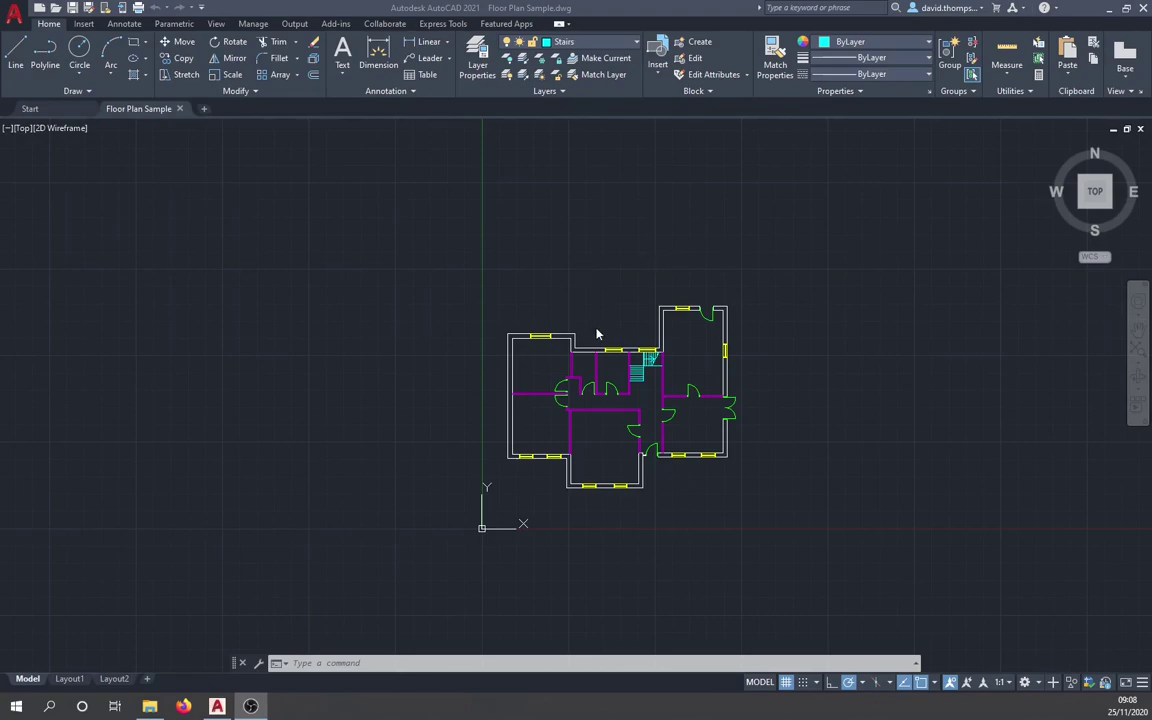
- Zoom into the floor plan and drop down the Home tab's Layer list
scroll(744, 468, "up", 2)
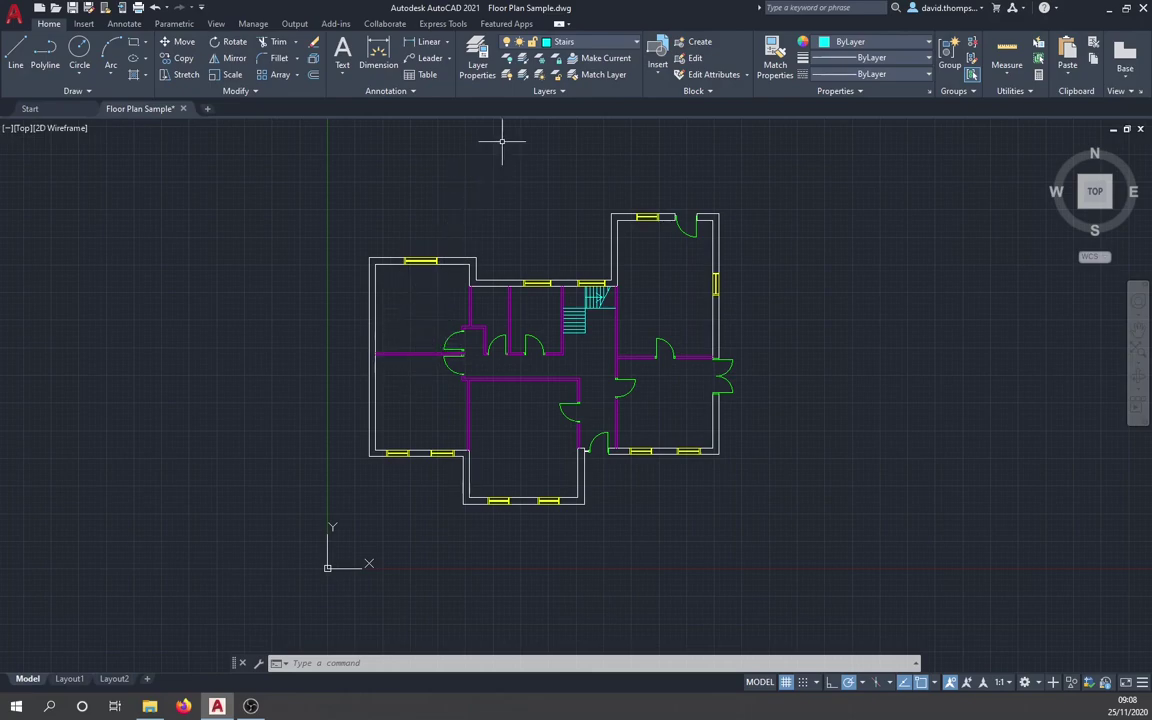
left_click(632, 44)
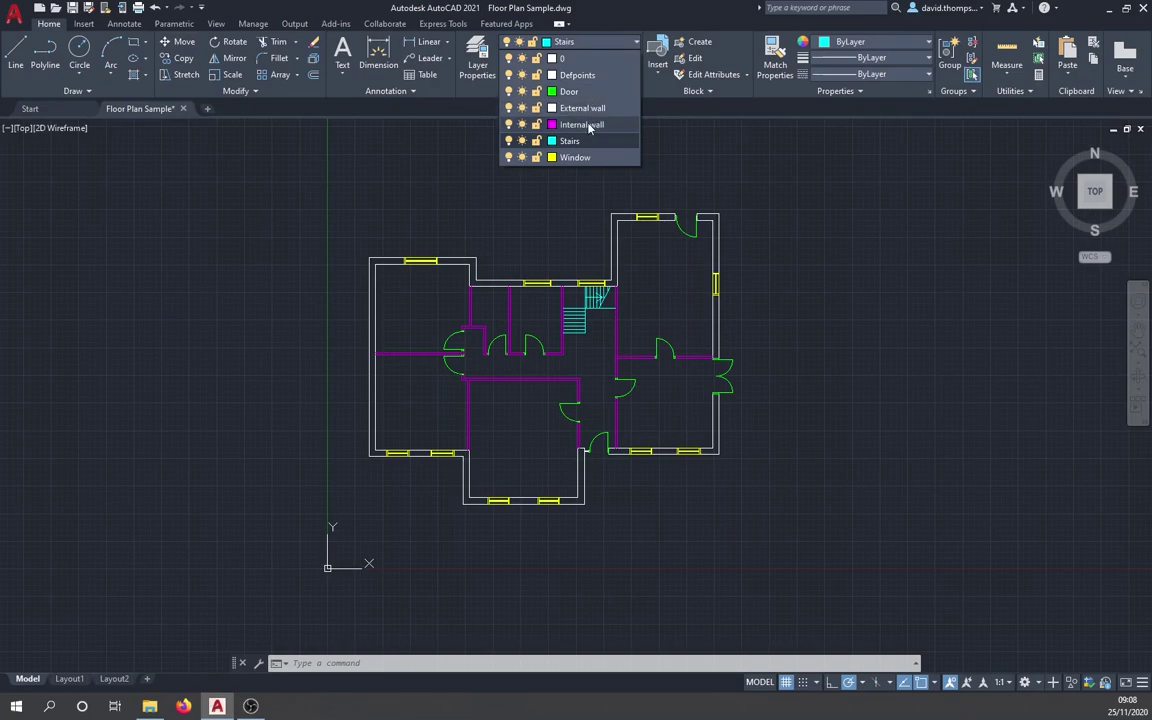
- Toggle the Internal wall and Door layers off and on, and hide the current Stairs layer
left_click(510, 124)
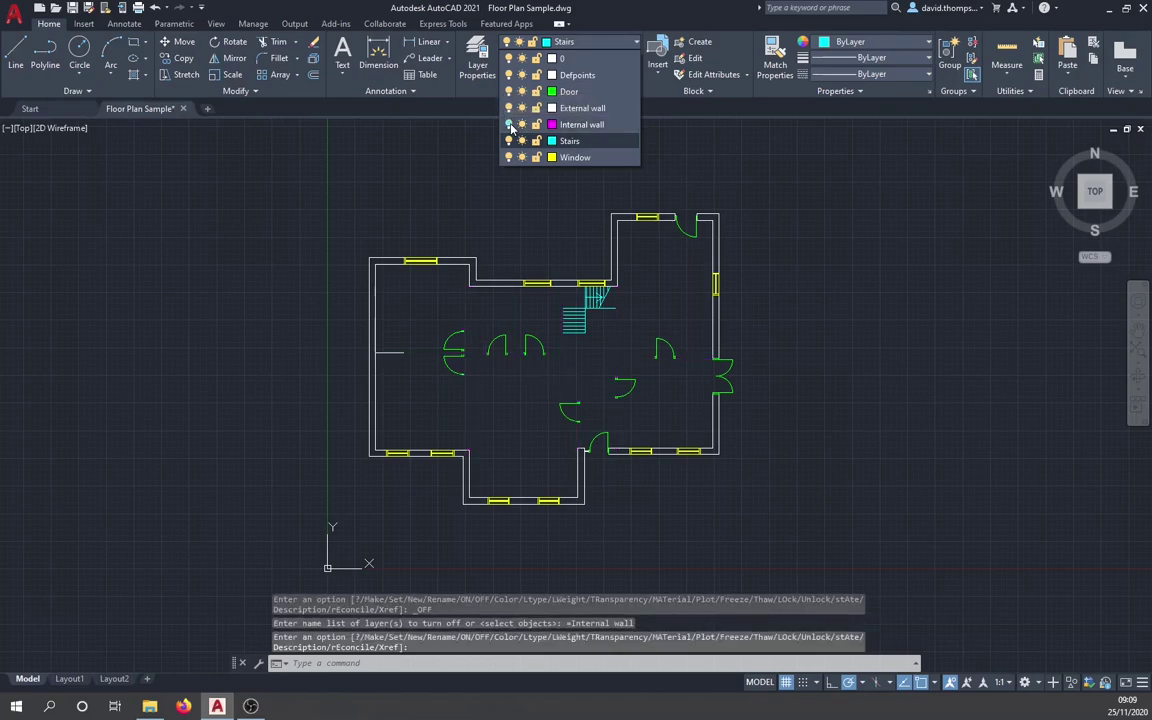
left_click(510, 124)
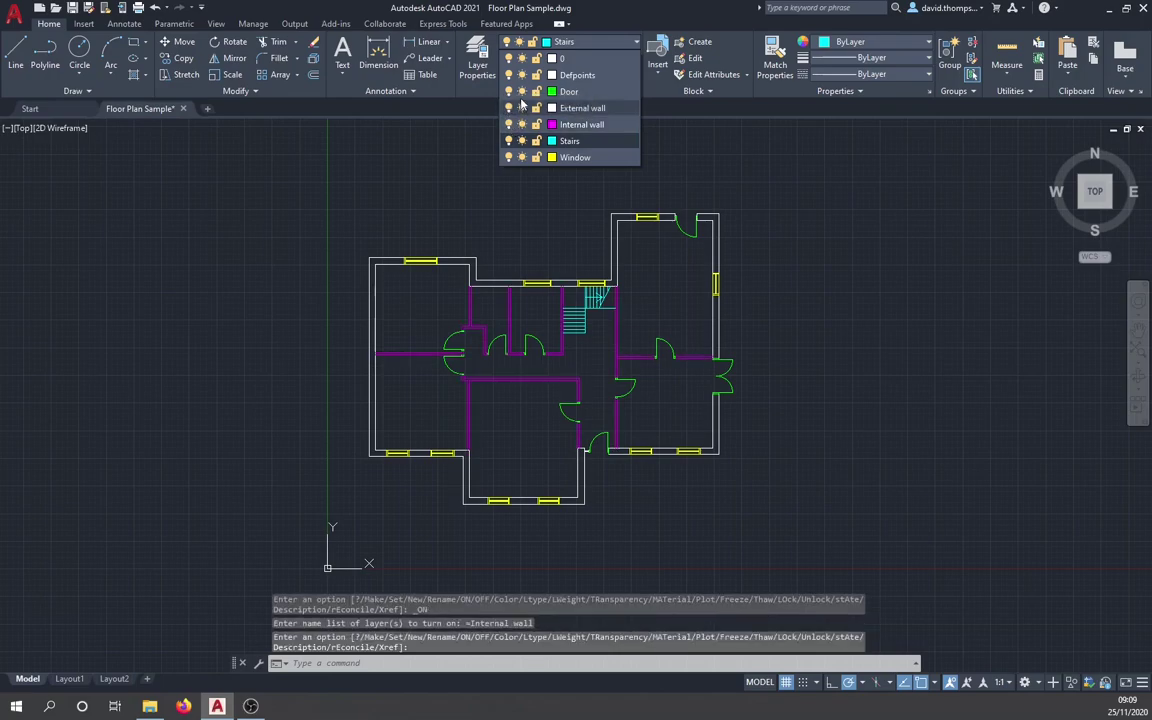
left_click(510, 91)
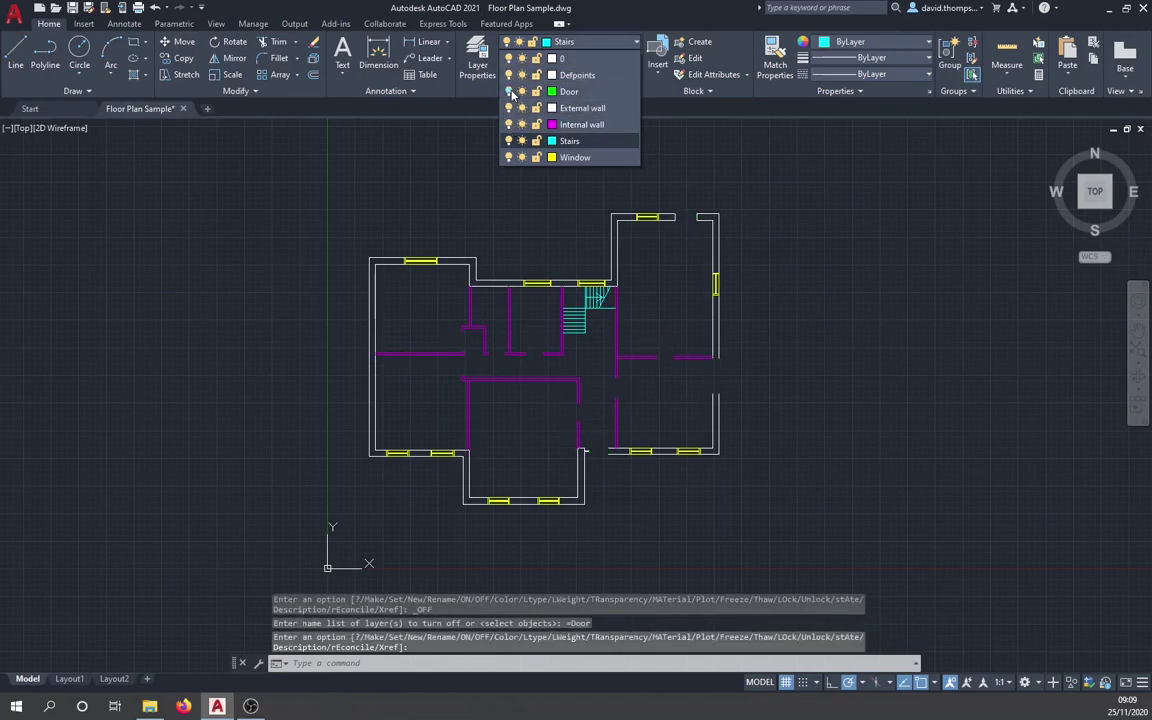
left_click(510, 91)
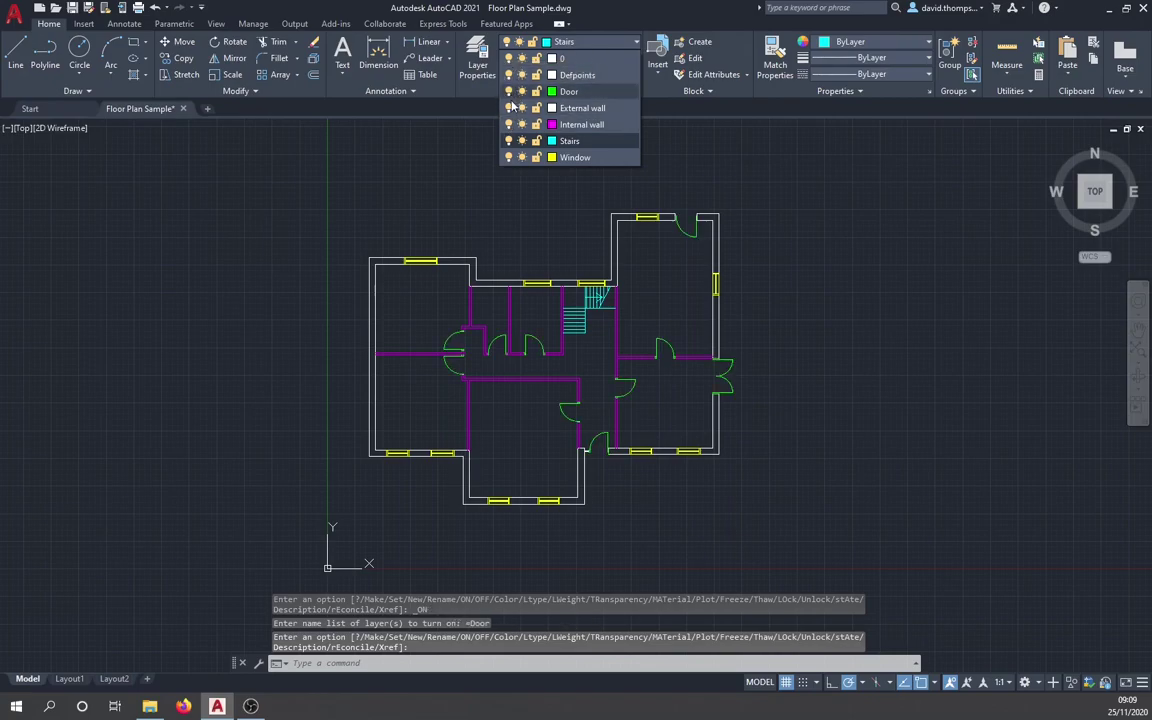
left_click(510, 141)
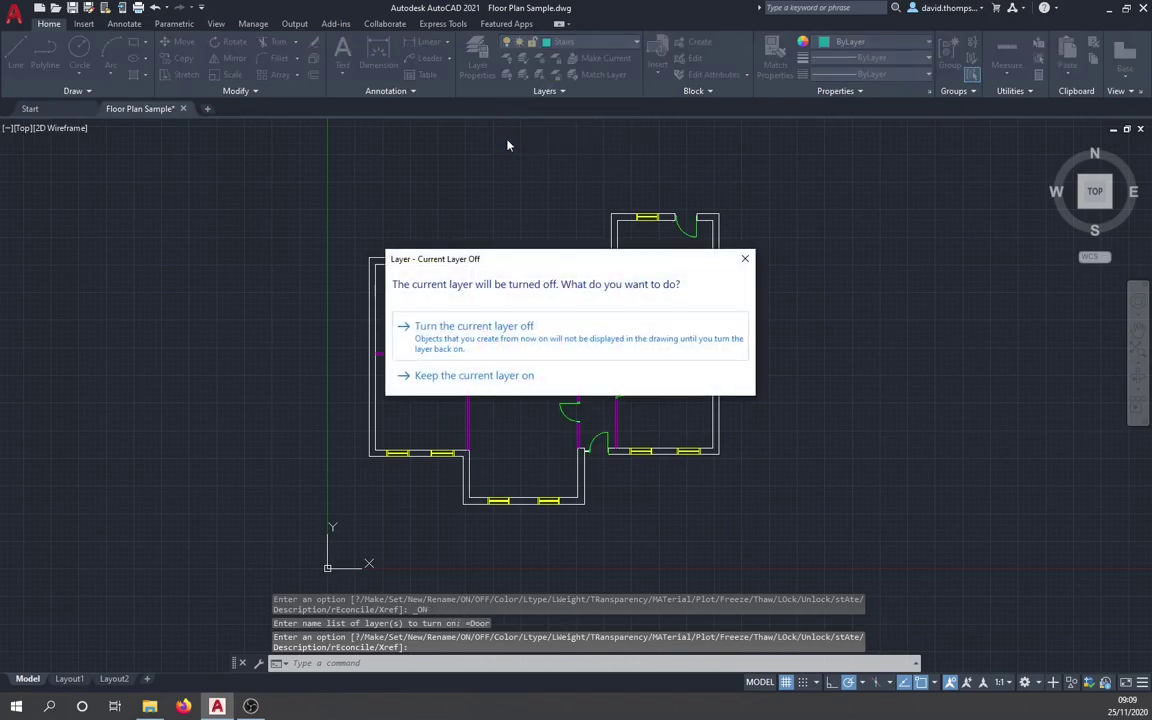
left_click(545, 342)
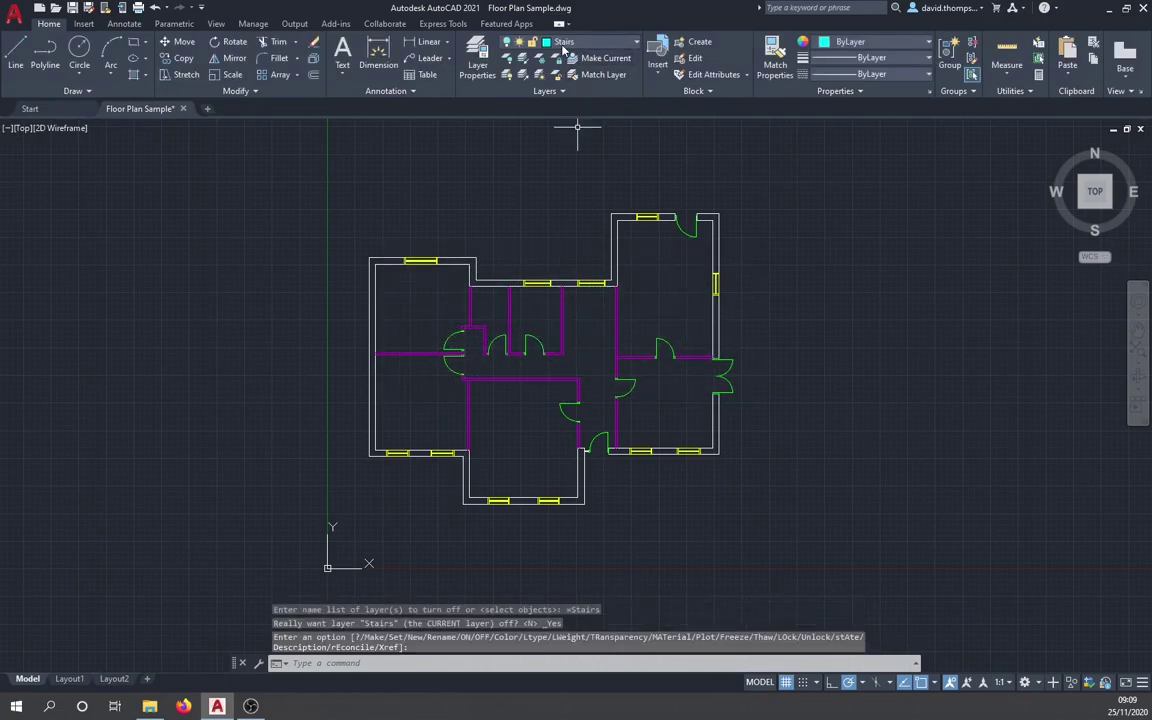
- Make layer 0 current, turn Stairs back on, and toggle Window off and on
left_click(565, 43)
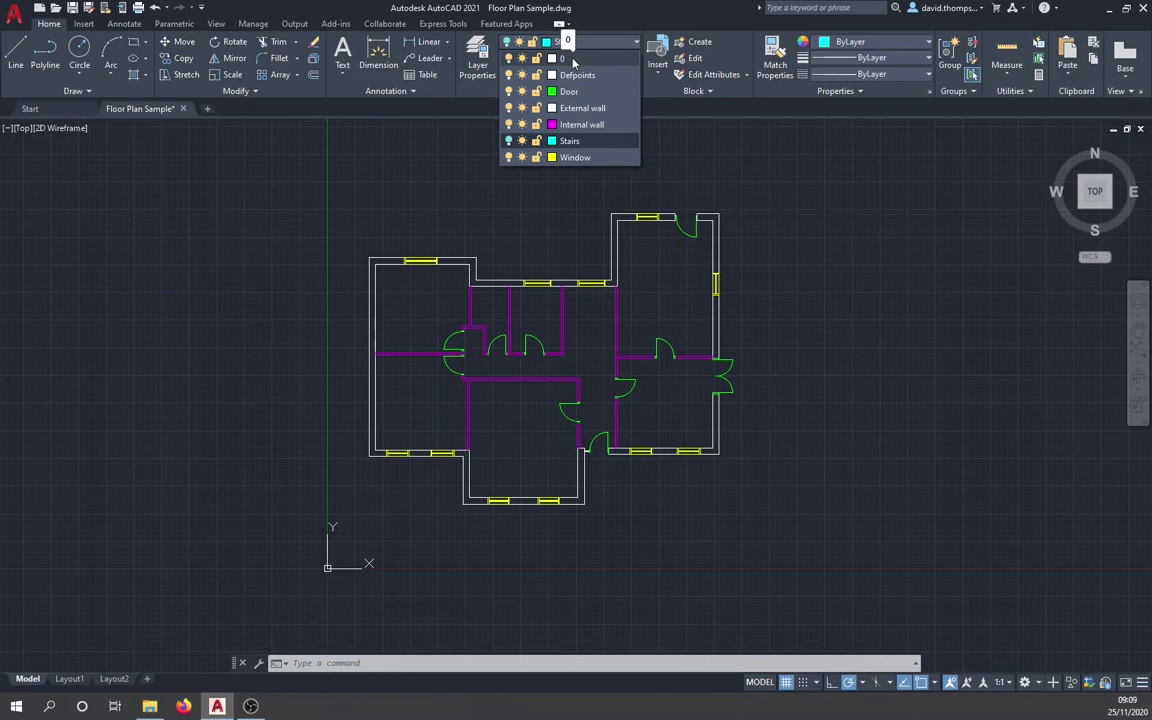
left_click(574, 59)
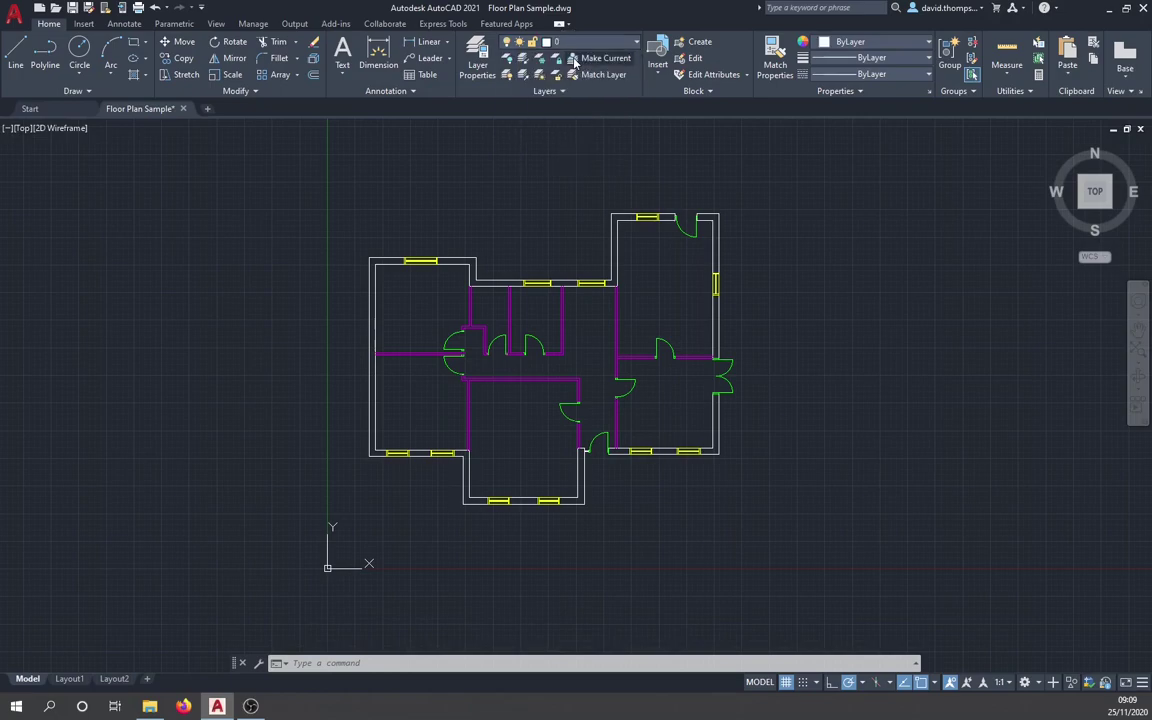
left_click(578, 47)
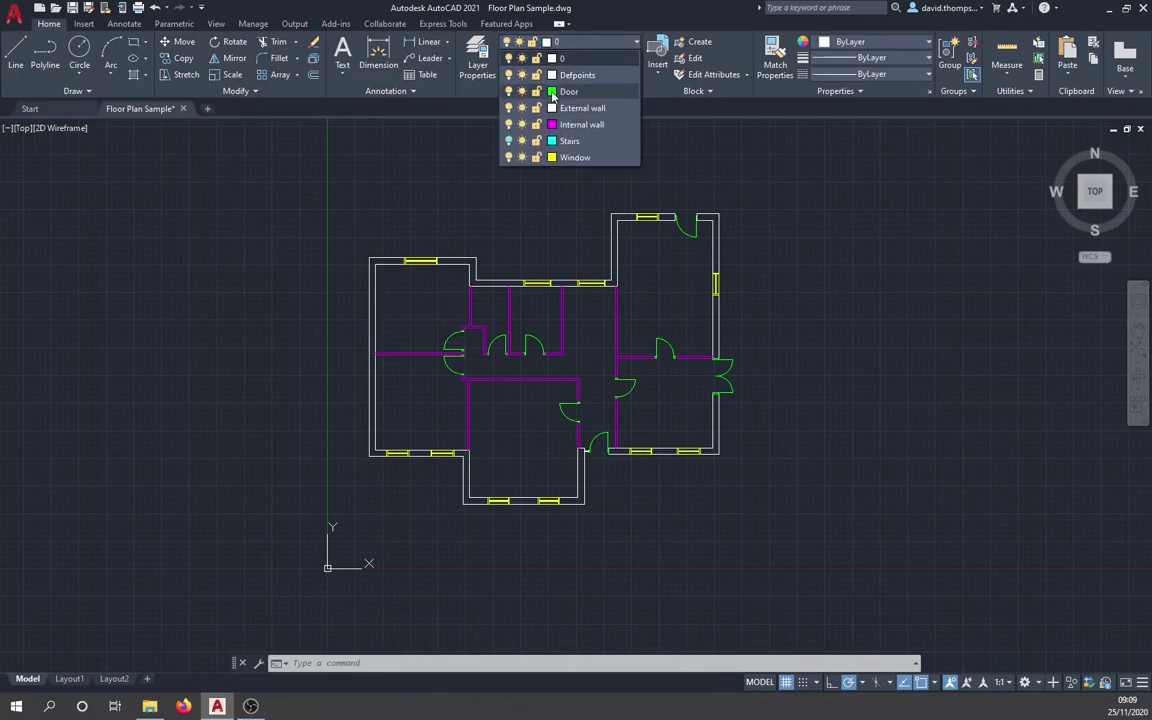
left_click(510, 141)
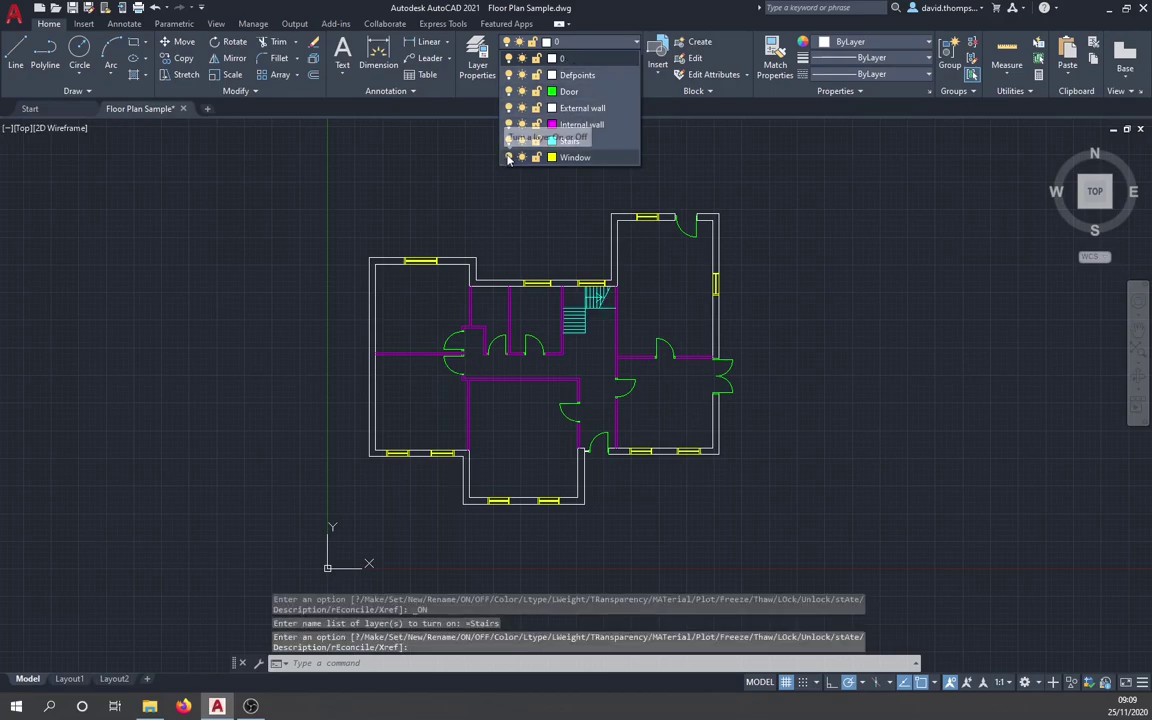
left_click(509, 157)
left_click(509, 157)
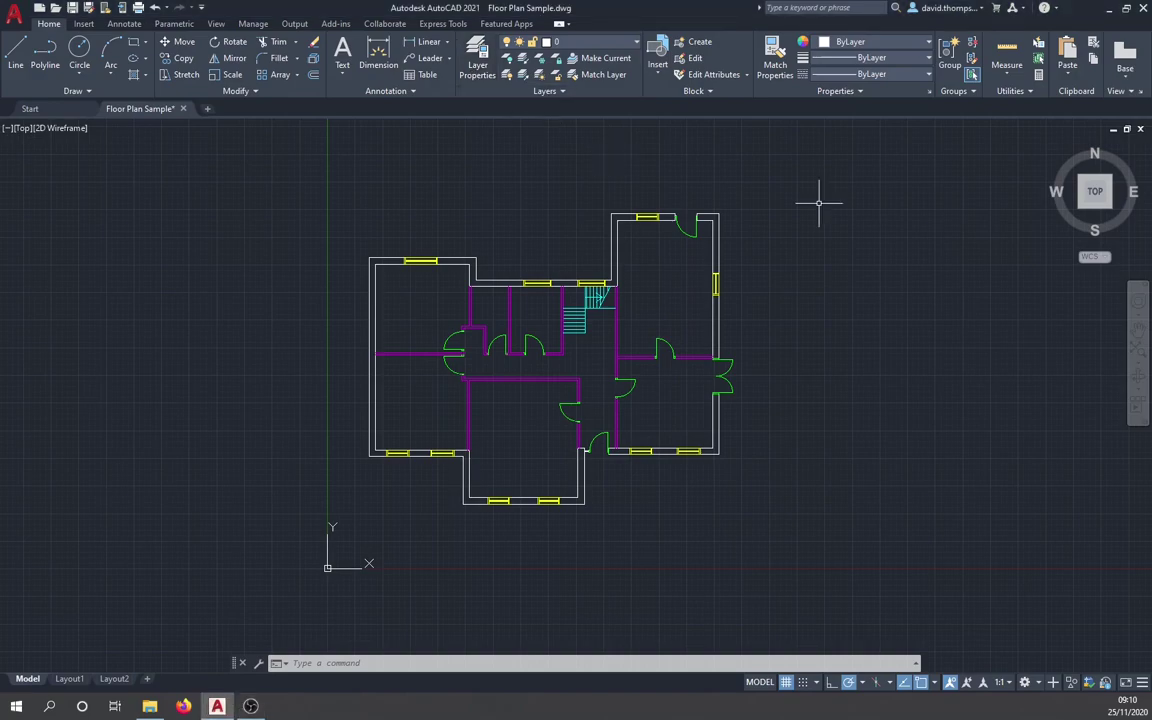
- Create a red layer named Text in Layer Properties and make it current
left_click(478, 70)
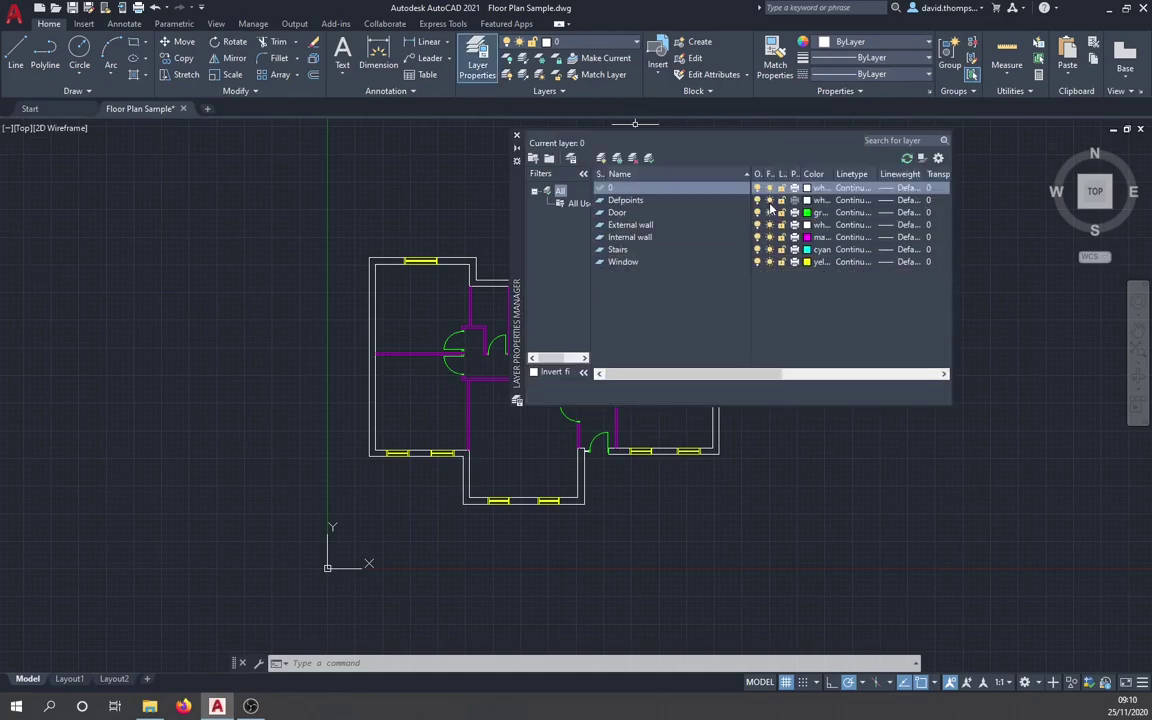
left_click(601, 158)
type("t")
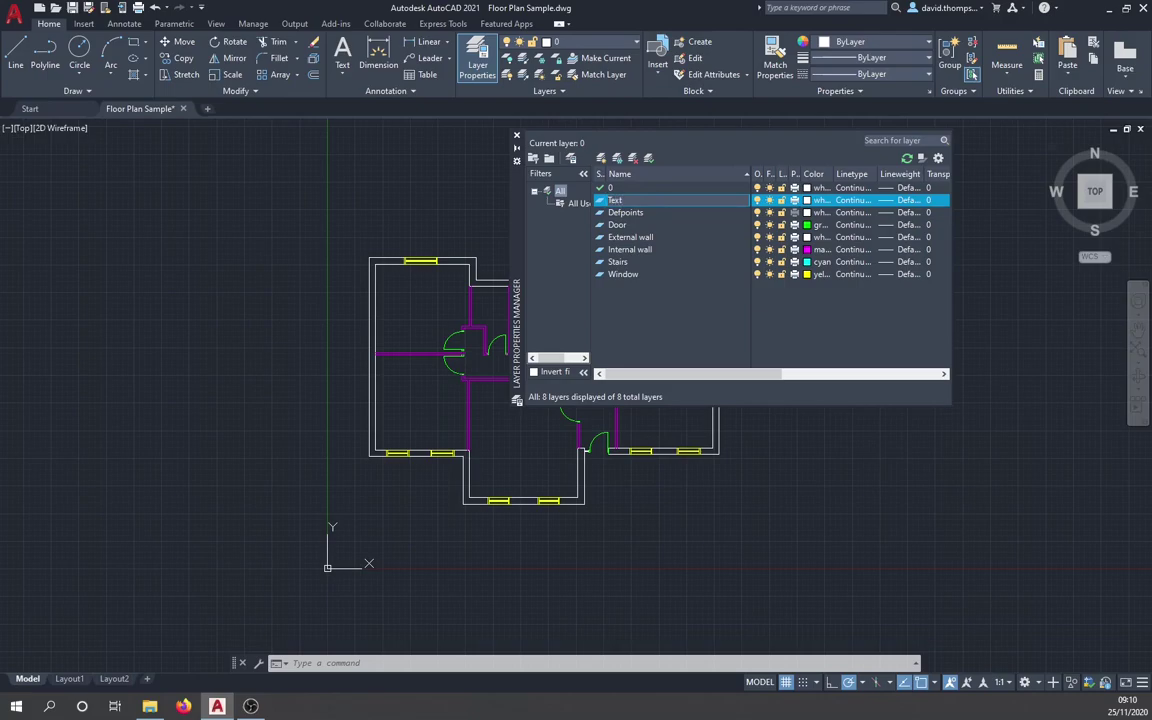
left_click(816, 200)
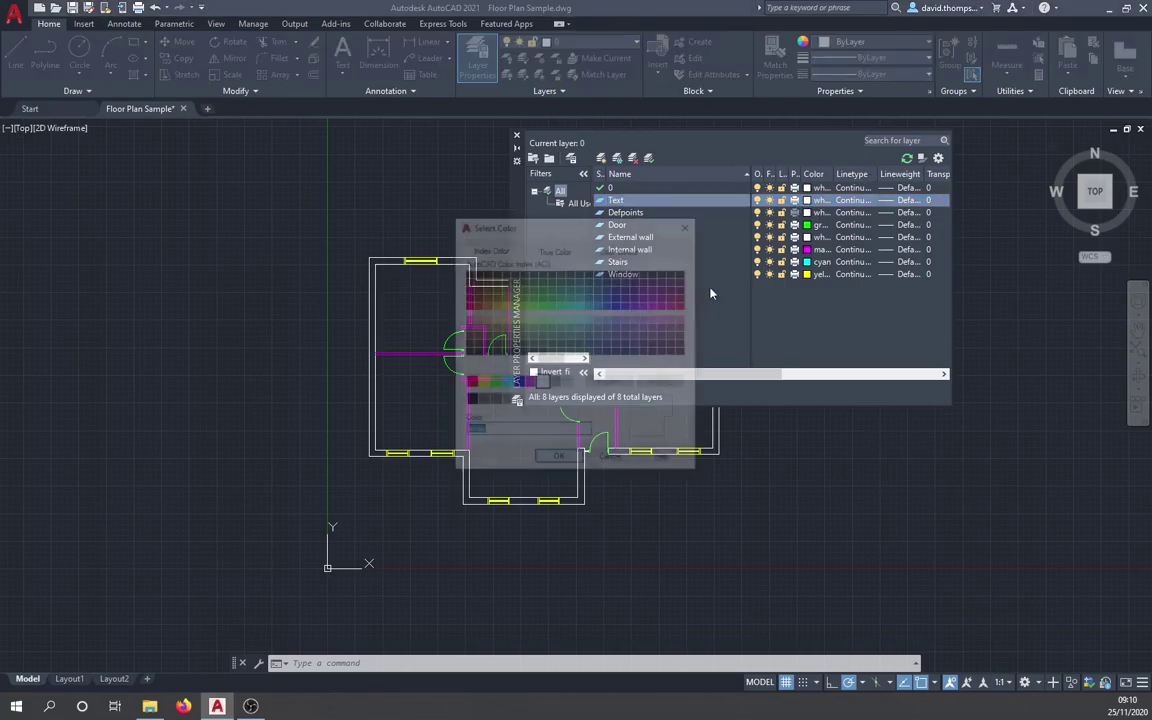
left_click(469, 382)
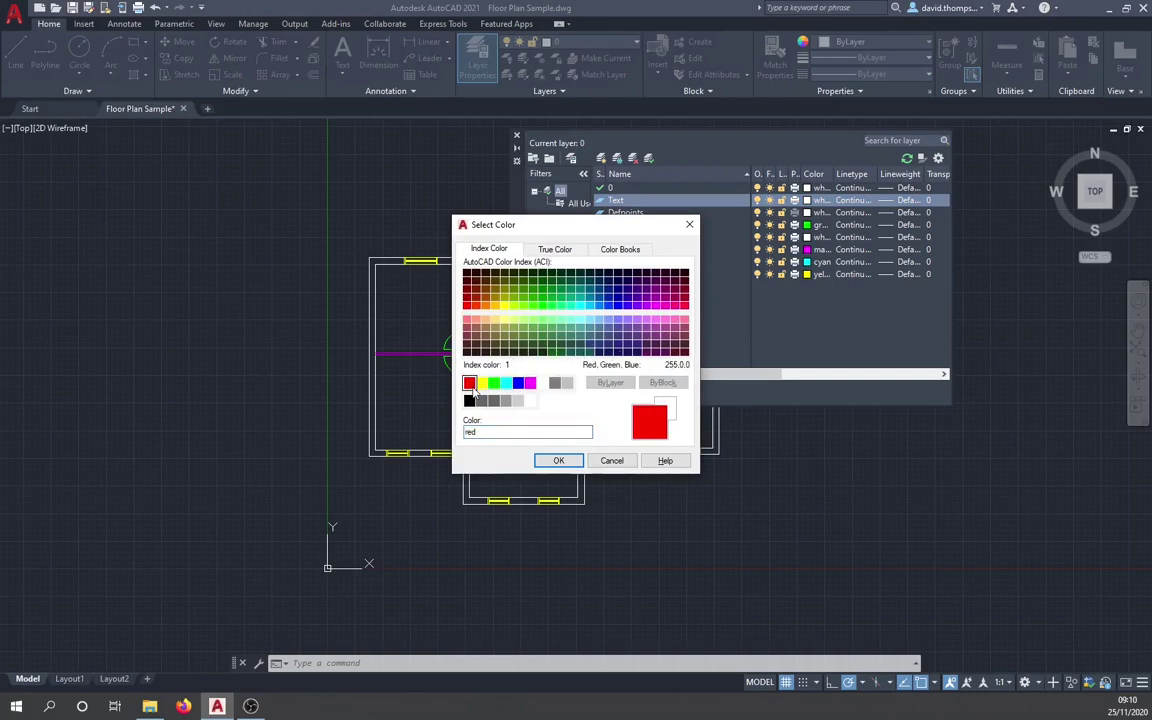
left_click(549, 462)
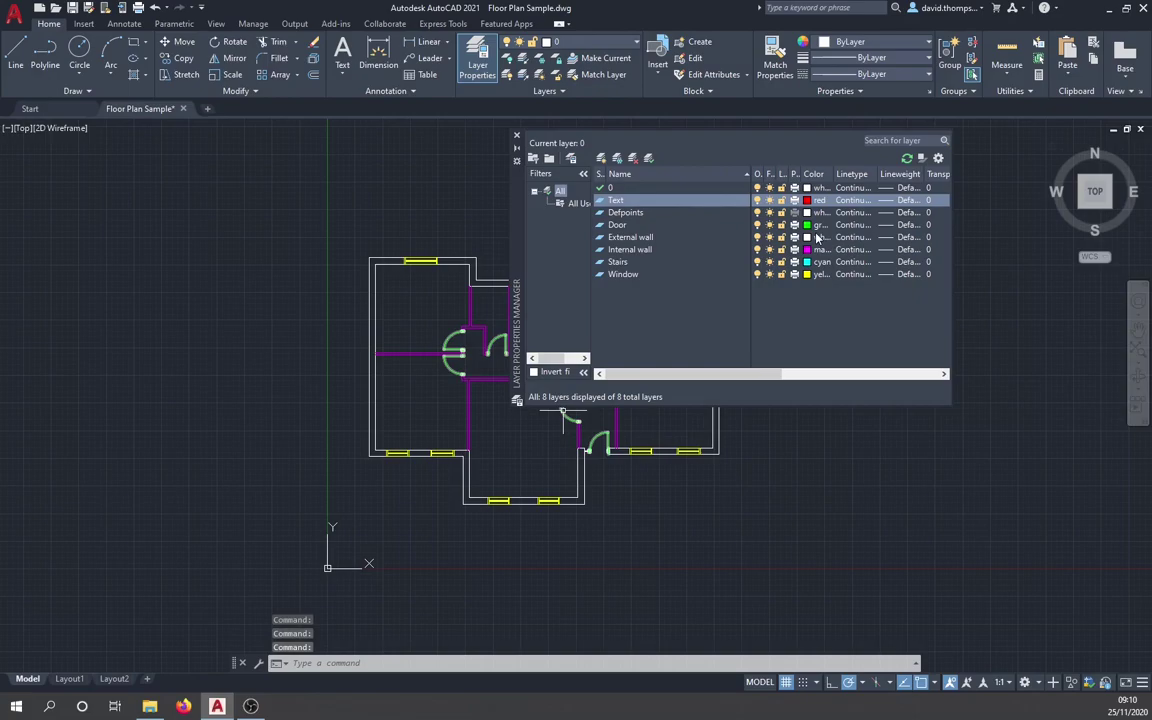
double_click(601, 203)
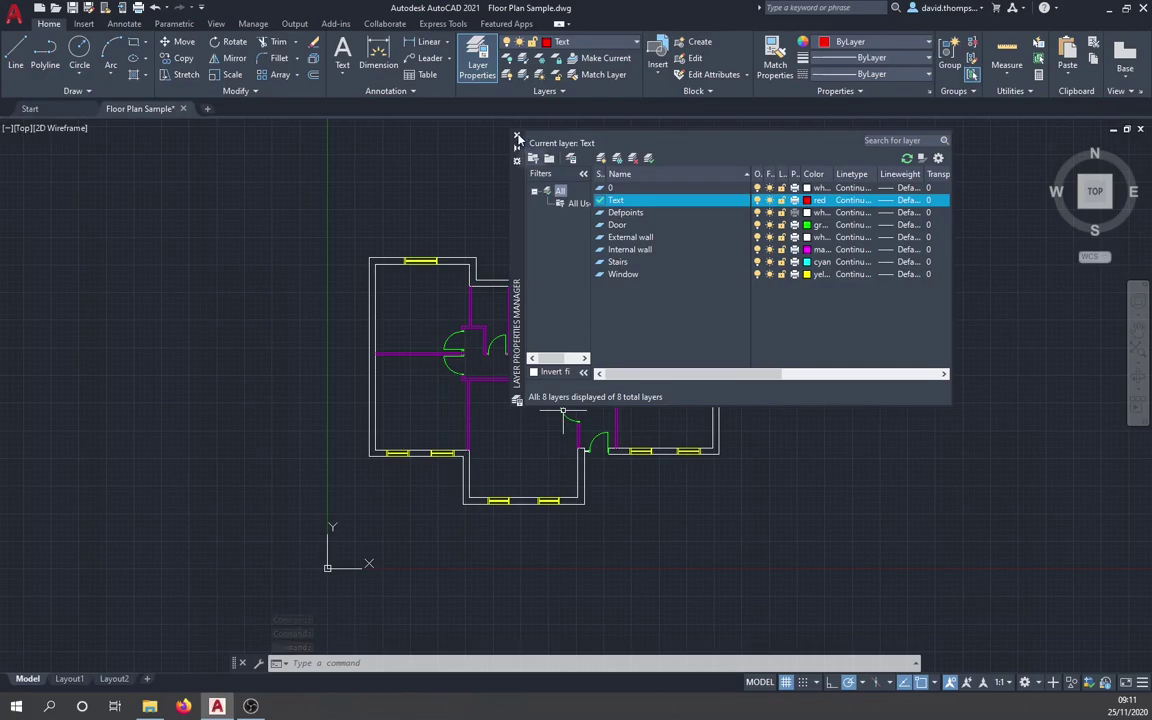
left_click(517, 138)
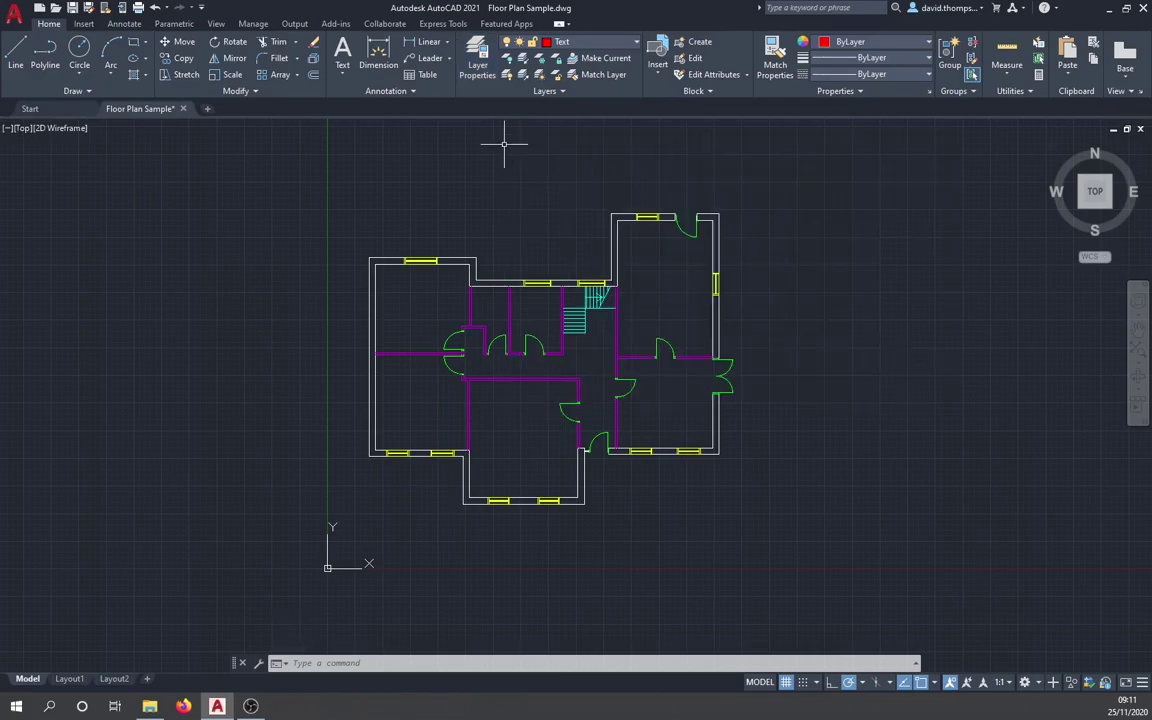
- Start Single Line text with its start point inside the top-left room
left_click(341, 75)
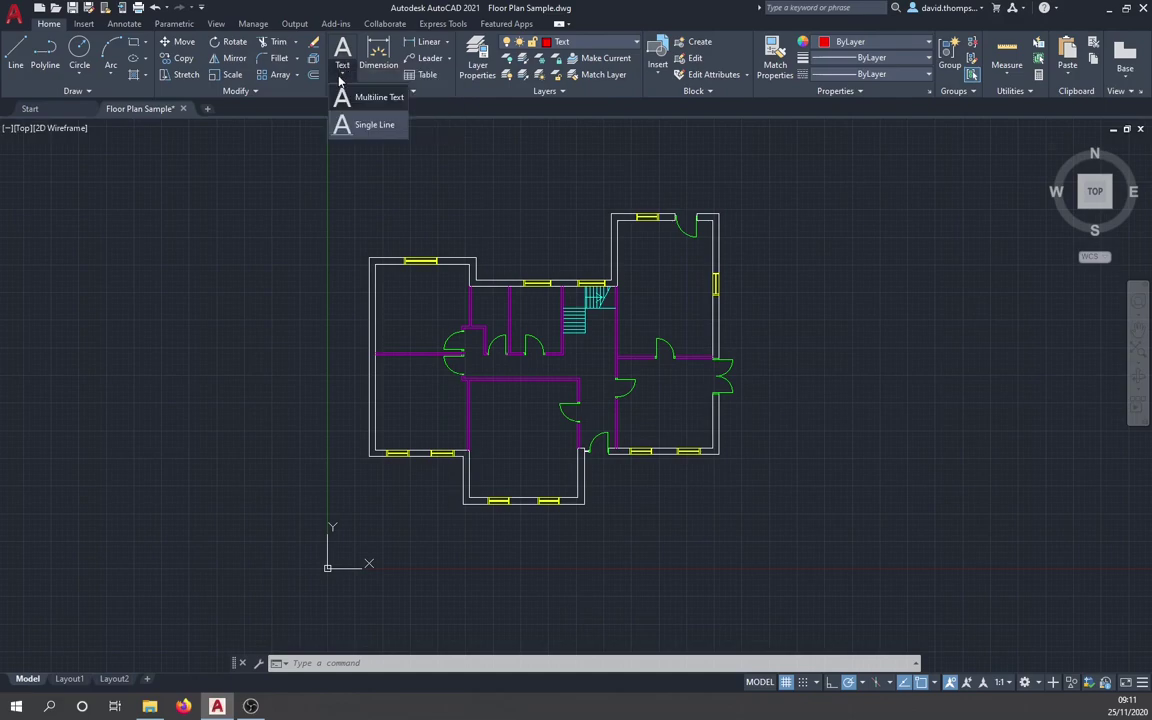
left_click(372, 127)
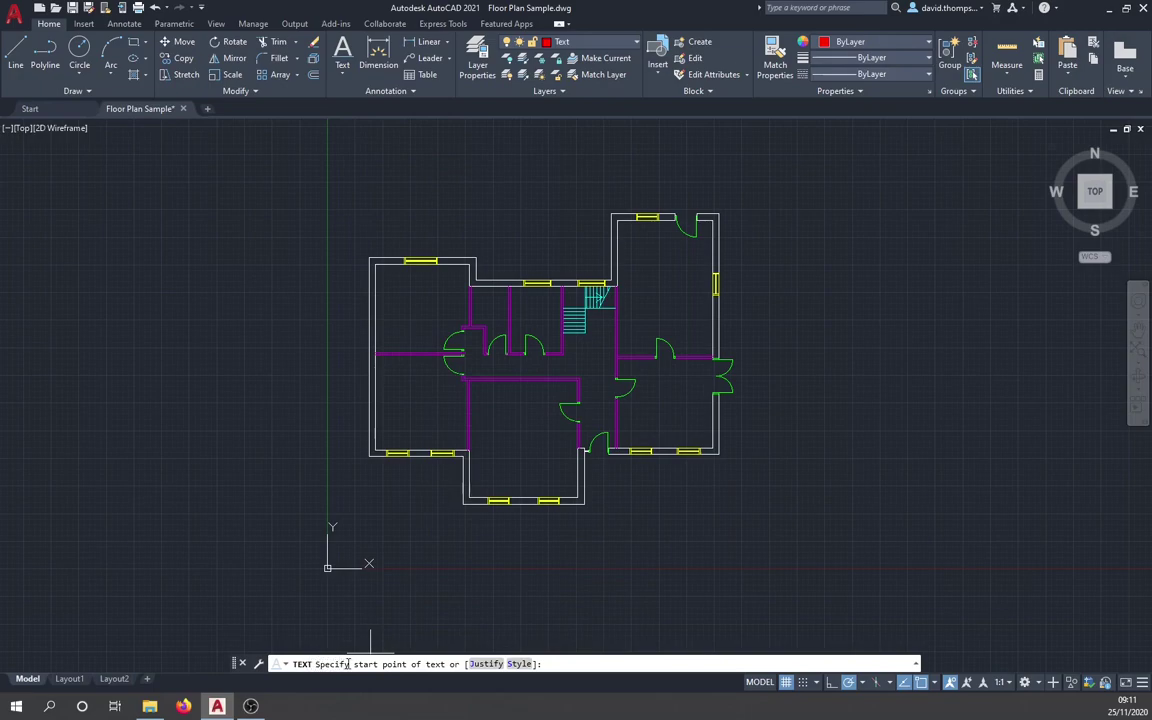
left_click(397, 300)
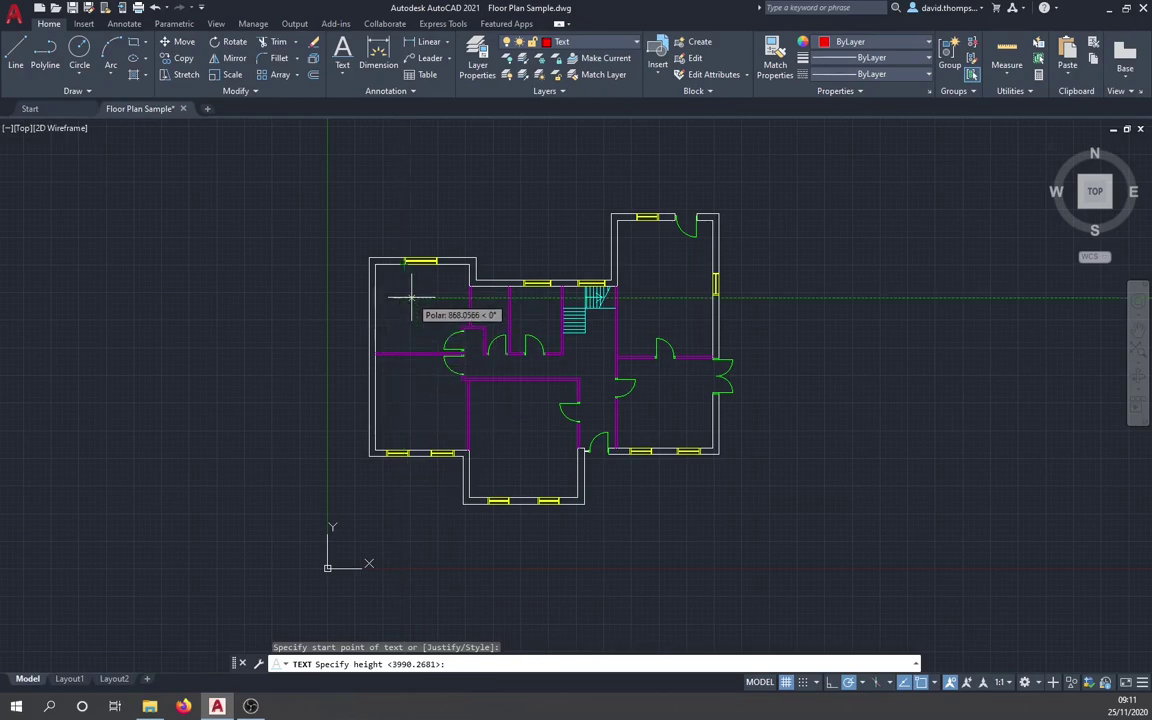
- Enter a 300-high, 0° rotation label reading 'Bedroom' over '1' in the top-left room
scroll(400, 300, "up", 2)
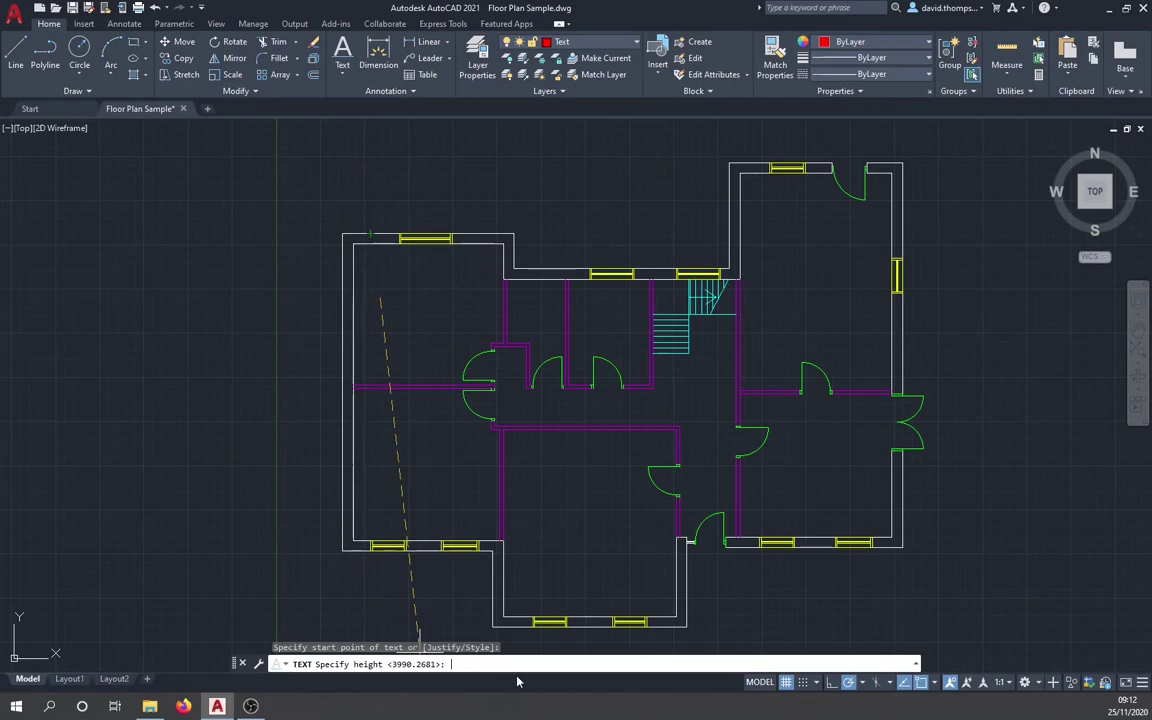
type("300")
key("Return")
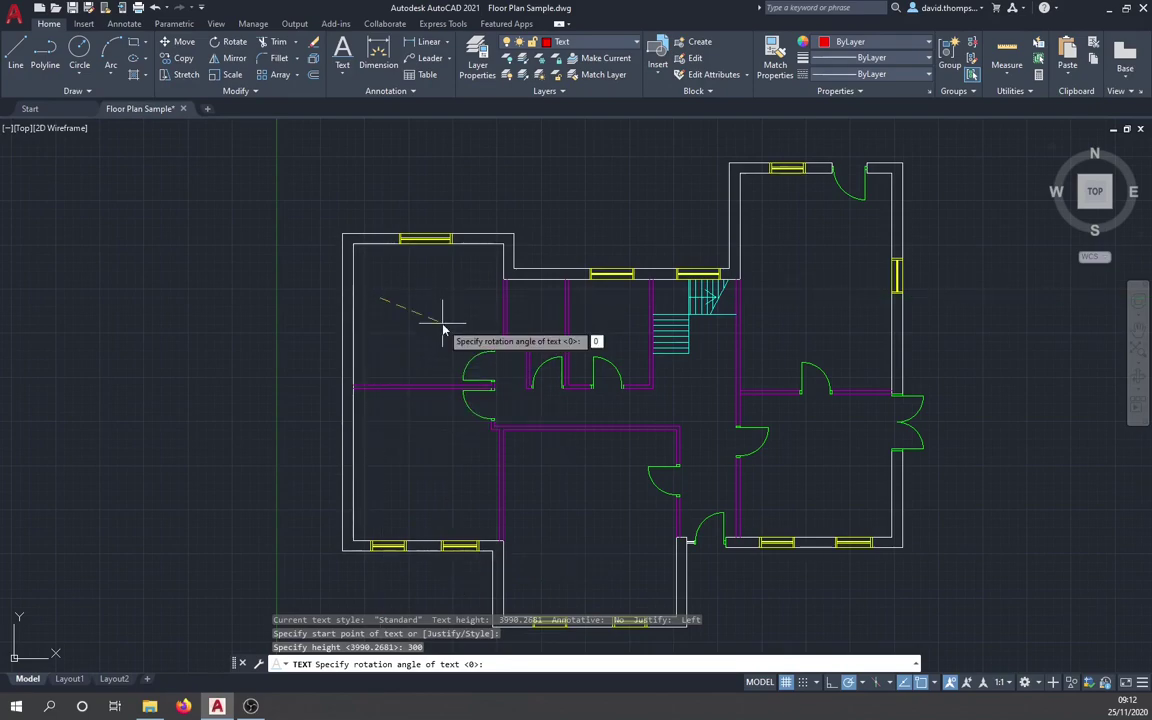
key("Return")
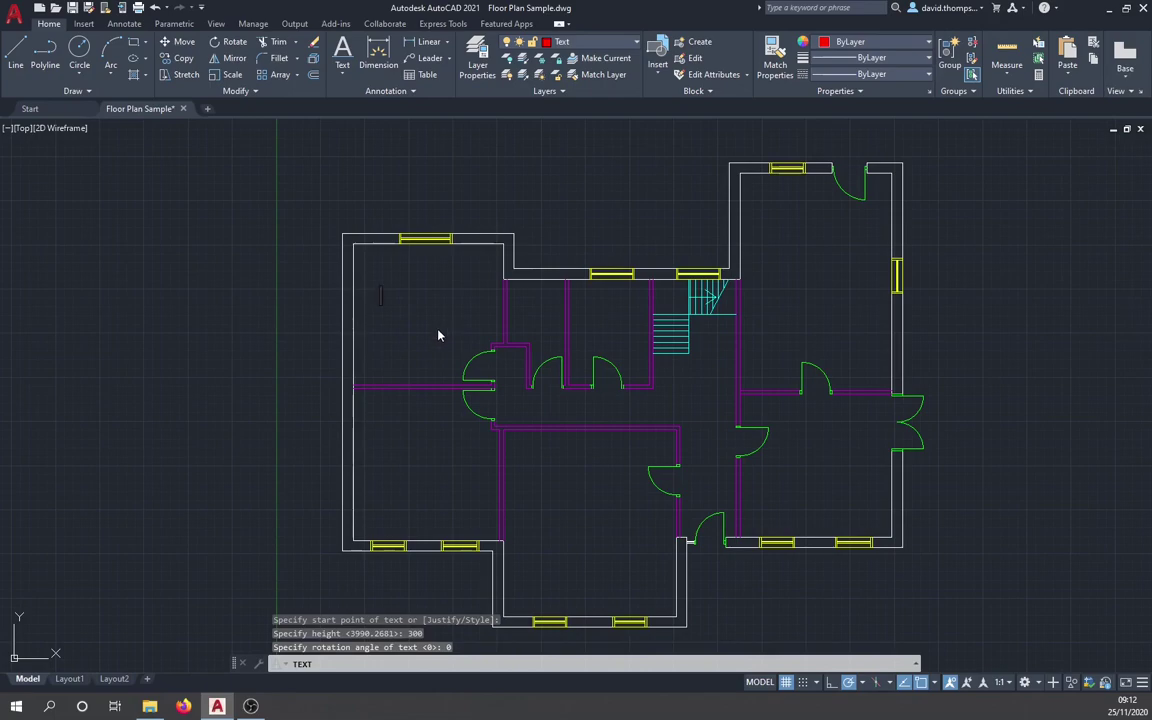
type("Bedroom")
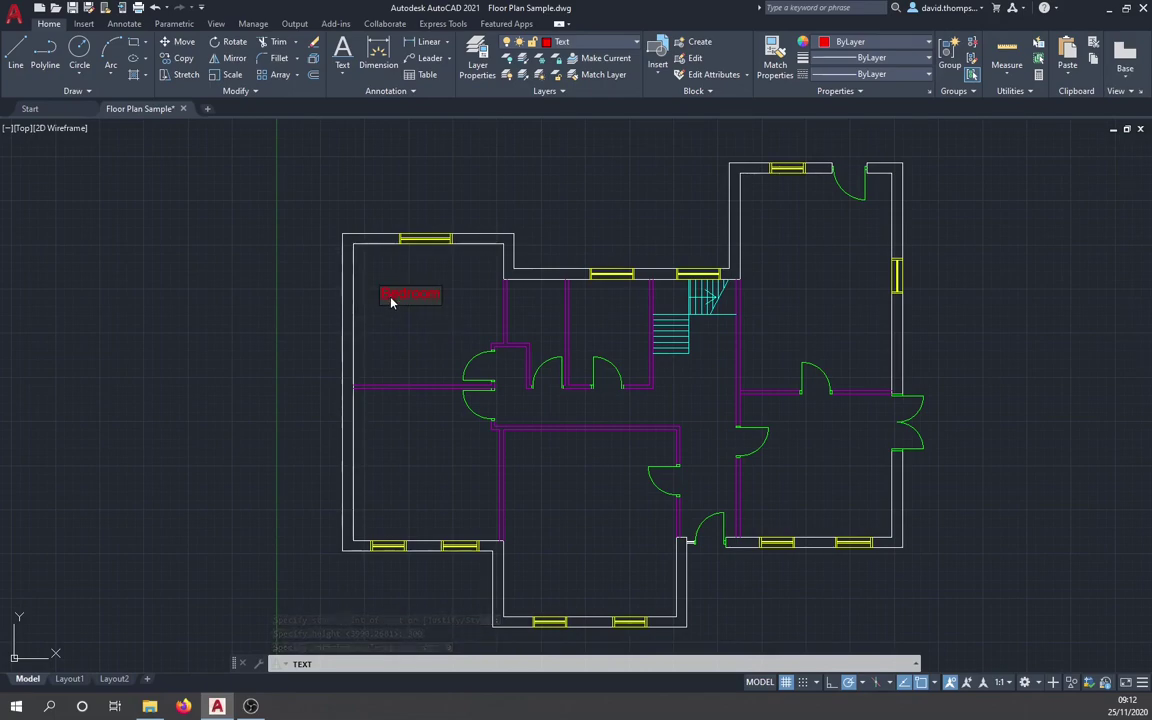
key("Return")
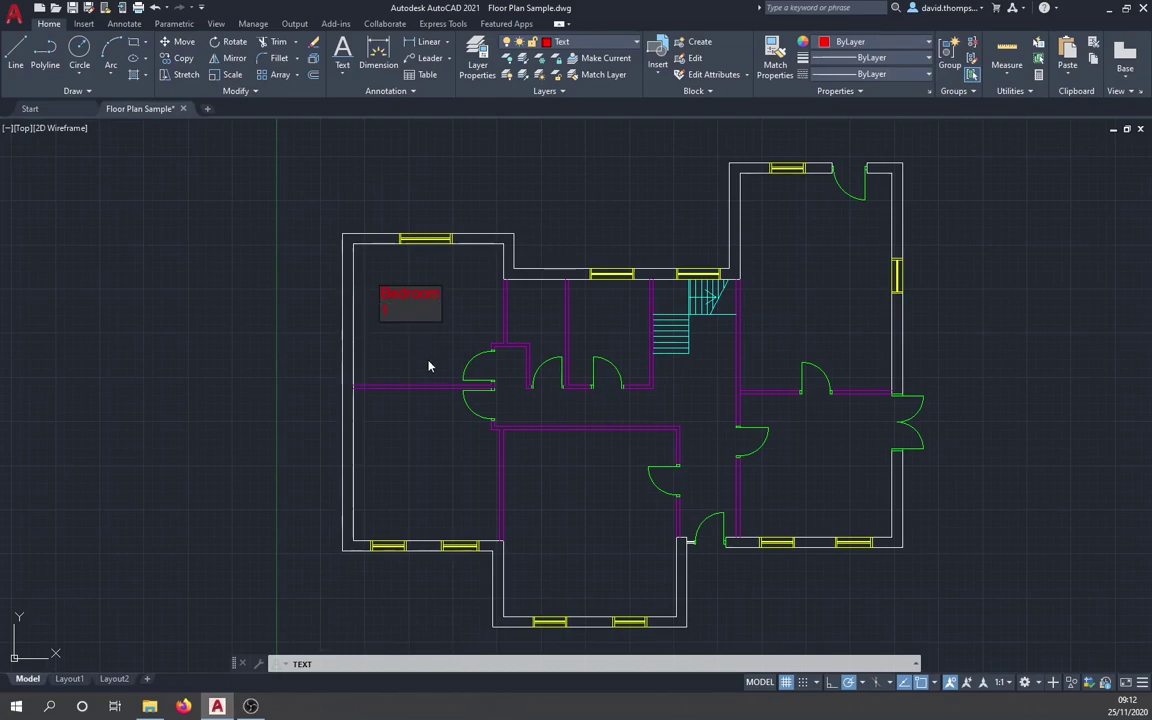
type("1")
left_click(240, 319)
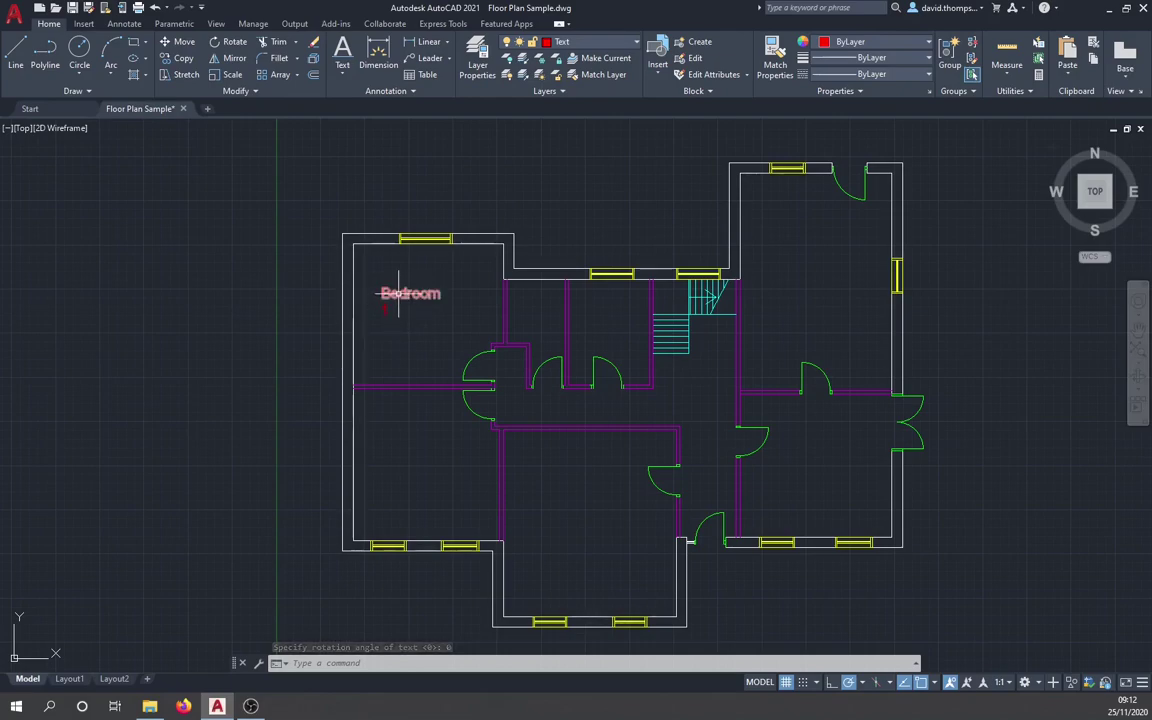
mouse_move(390, 294)
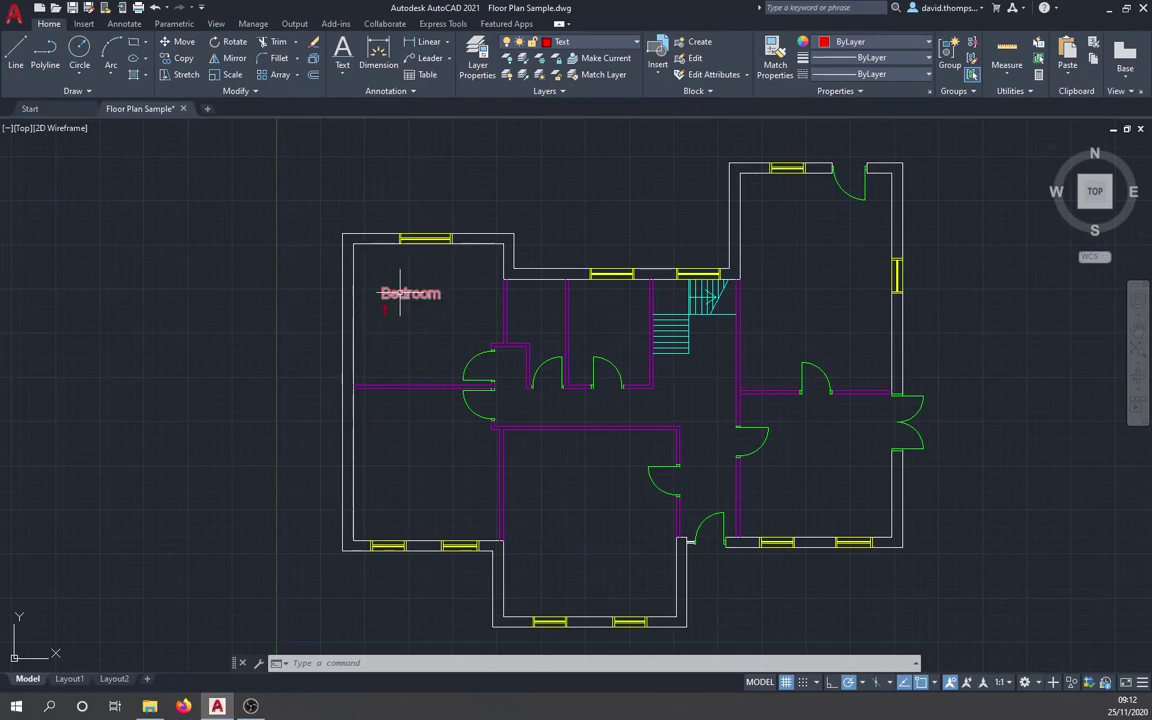
- Erase the single-line Bedroom label from the top-left room
left_click(401, 296)
key("Delete")
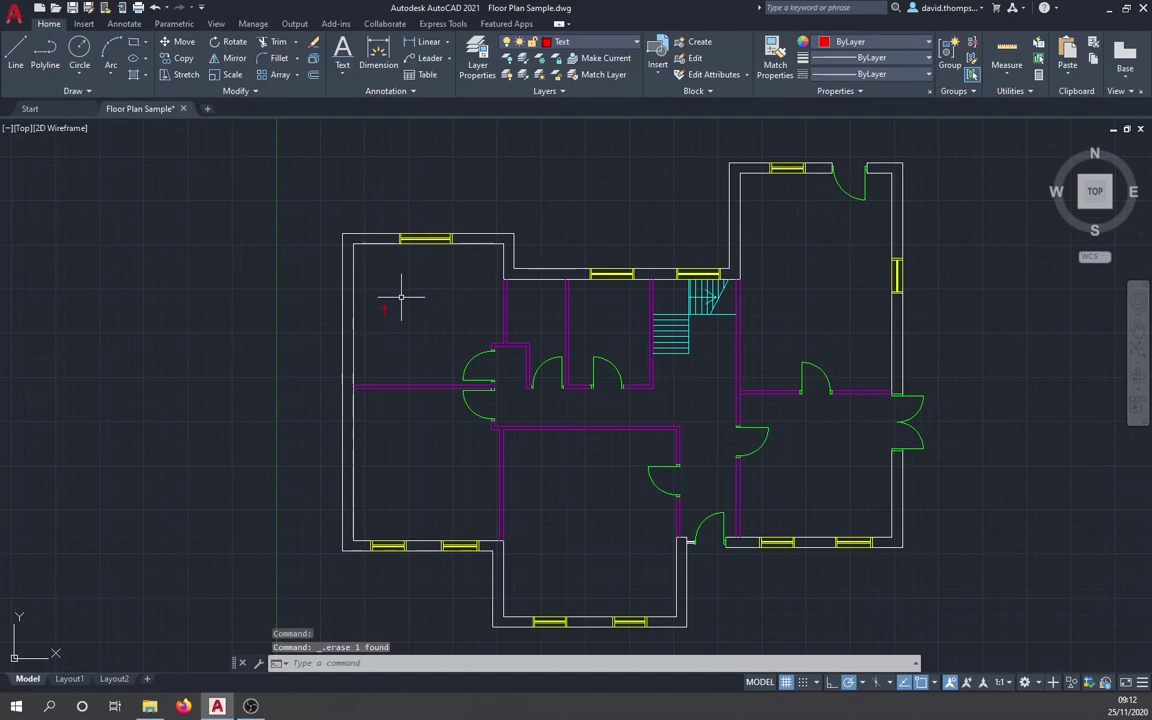
key("ctrl+z")
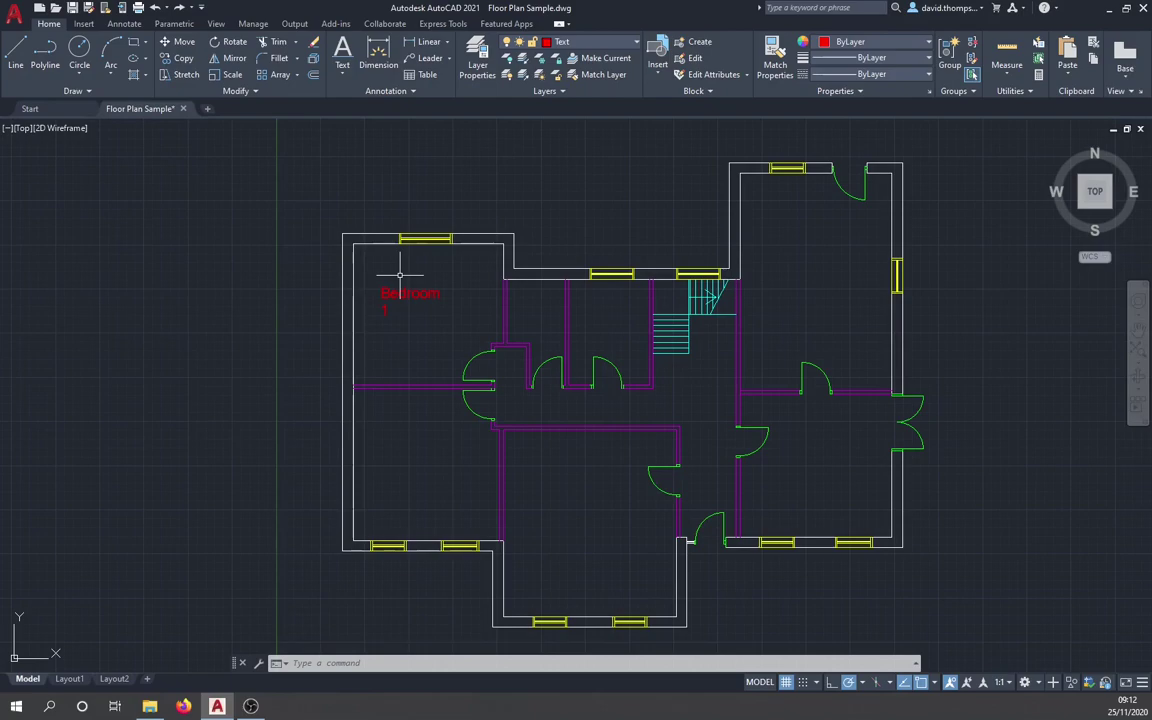
left_click(400, 273)
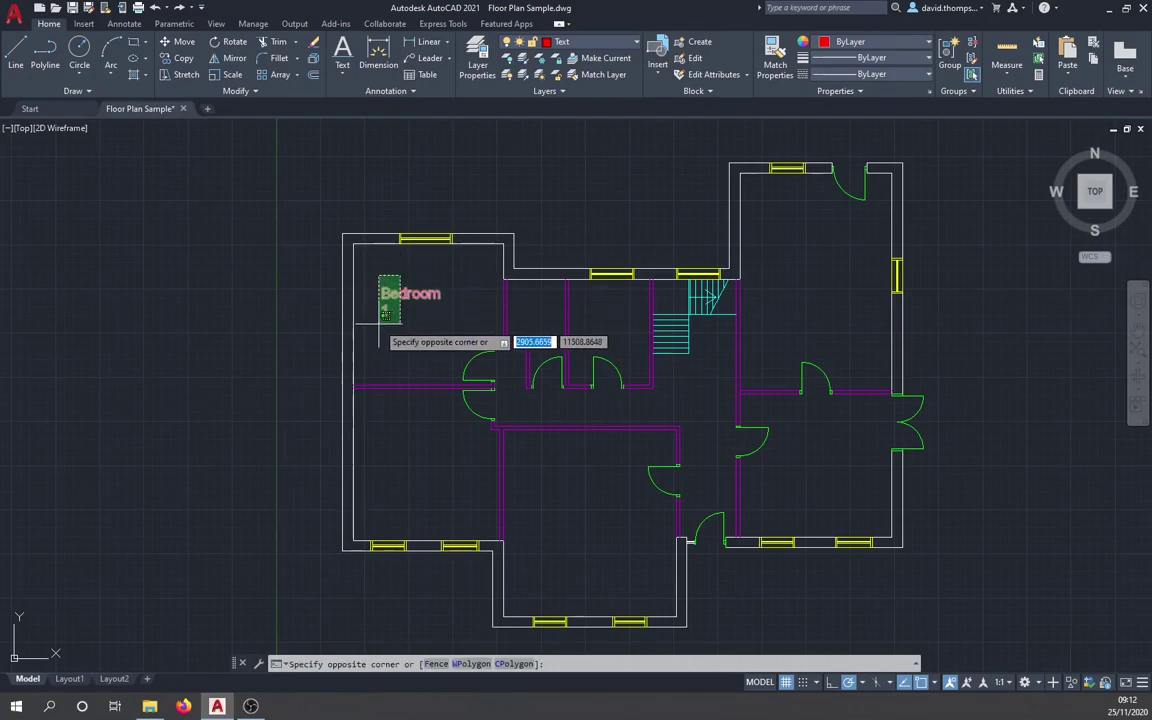
left_click(373, 327)
key("Delete")
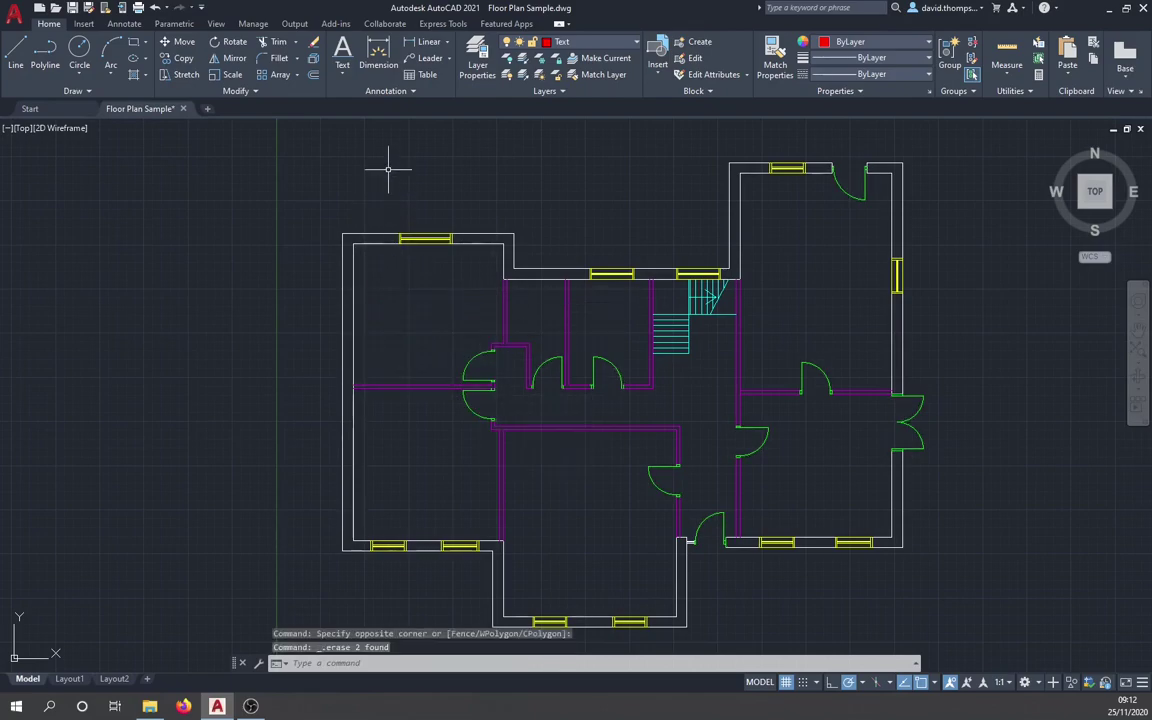
- Add multiline text 'Bedroom 1' with height 300 in the top-left room
left_click(344, 78)
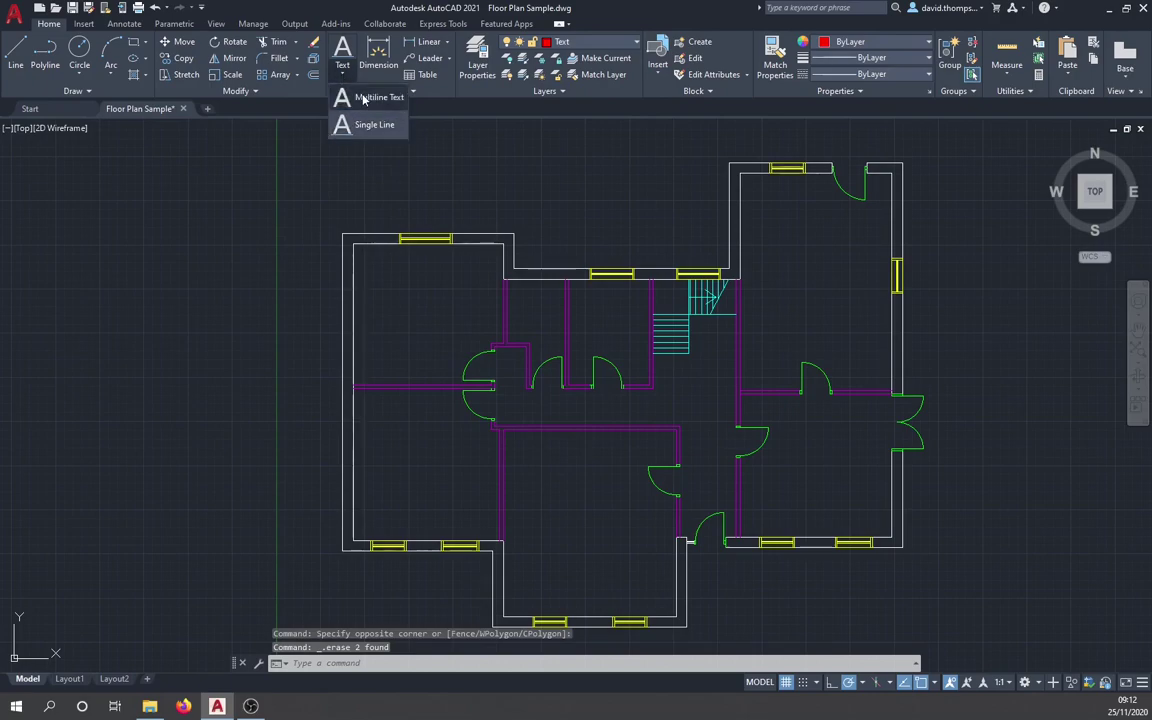
left_click(365, 98)
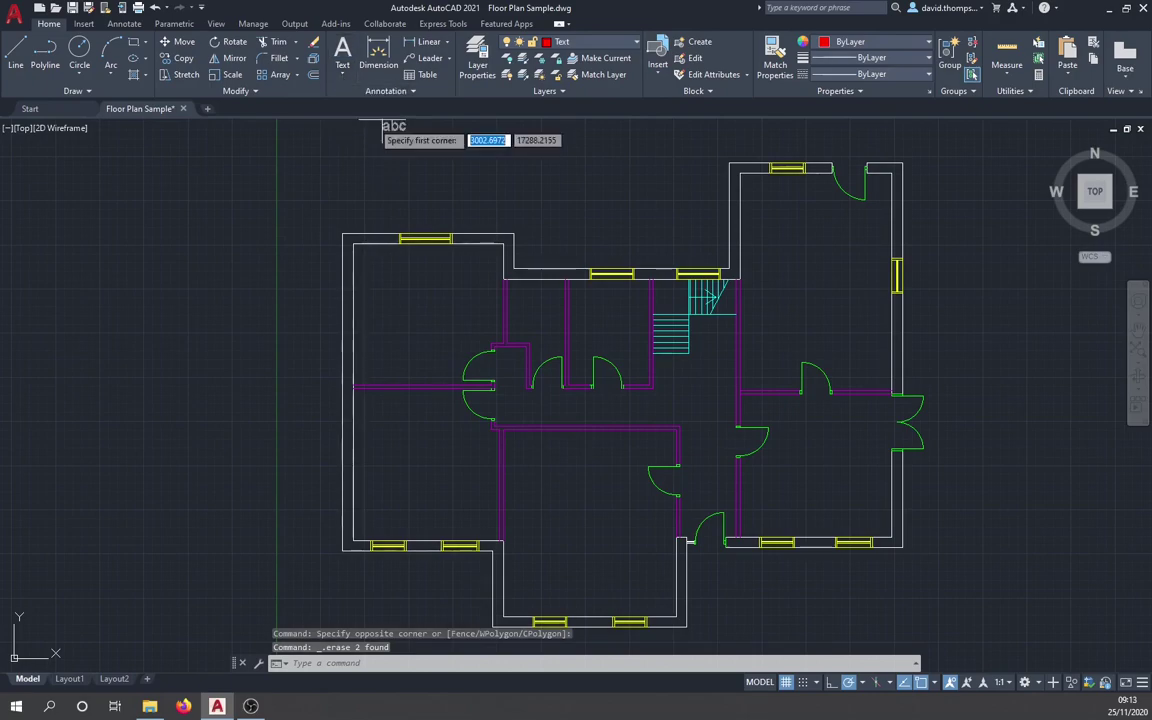
left_click(377, 313)
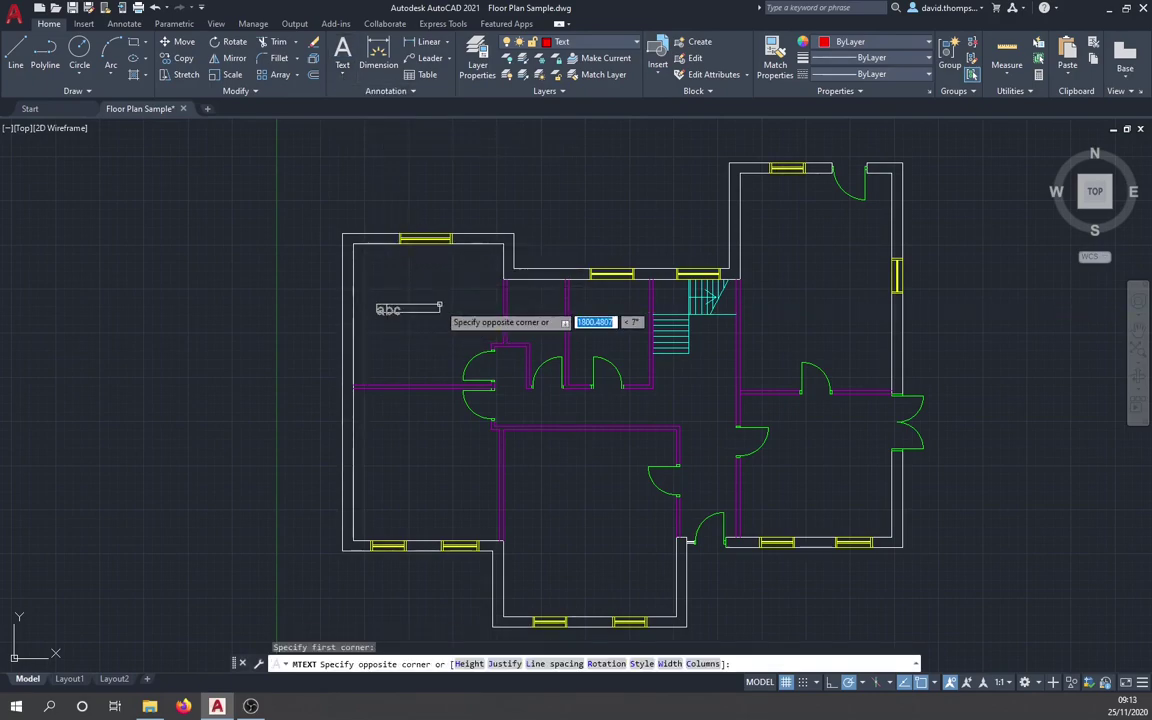
left_click(468, 663)
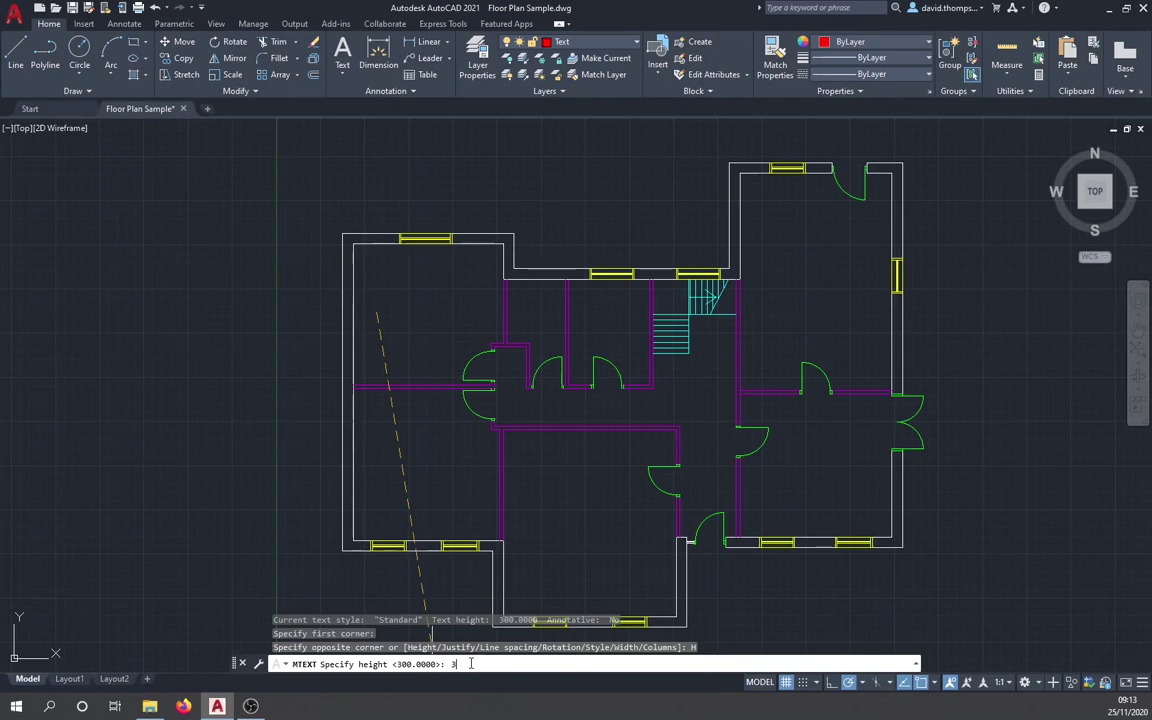
key("Return")
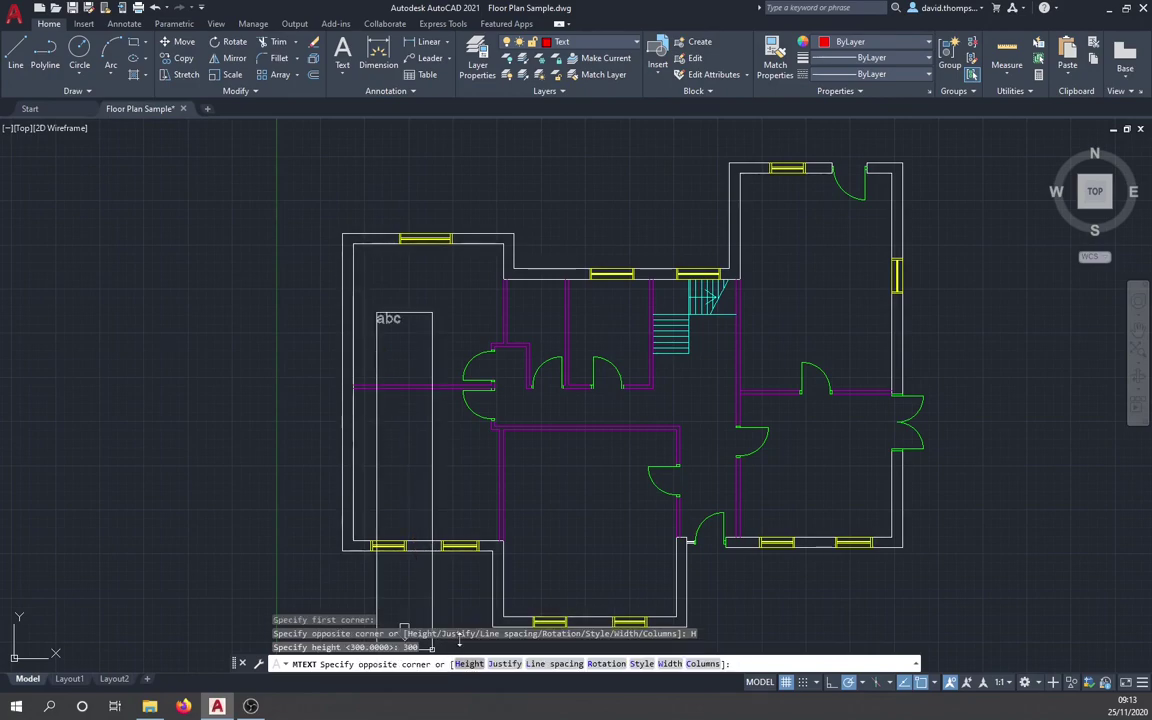
left_click(481, 277)
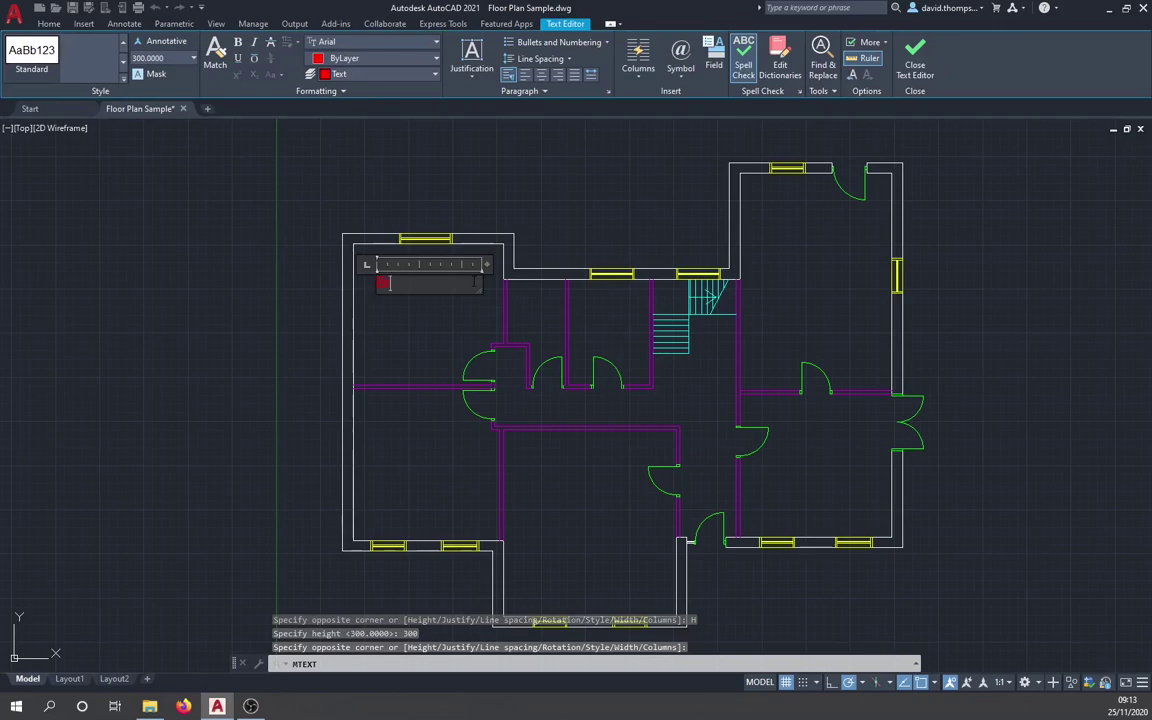
type("Bedroom 1")
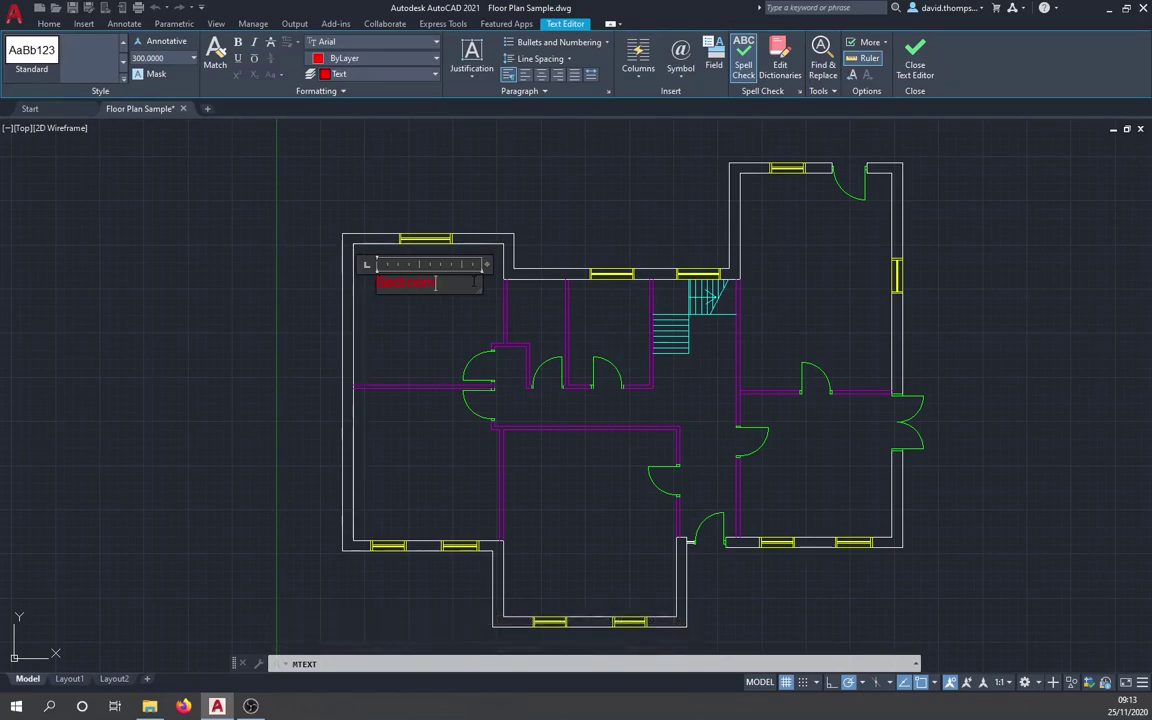
key("Return")
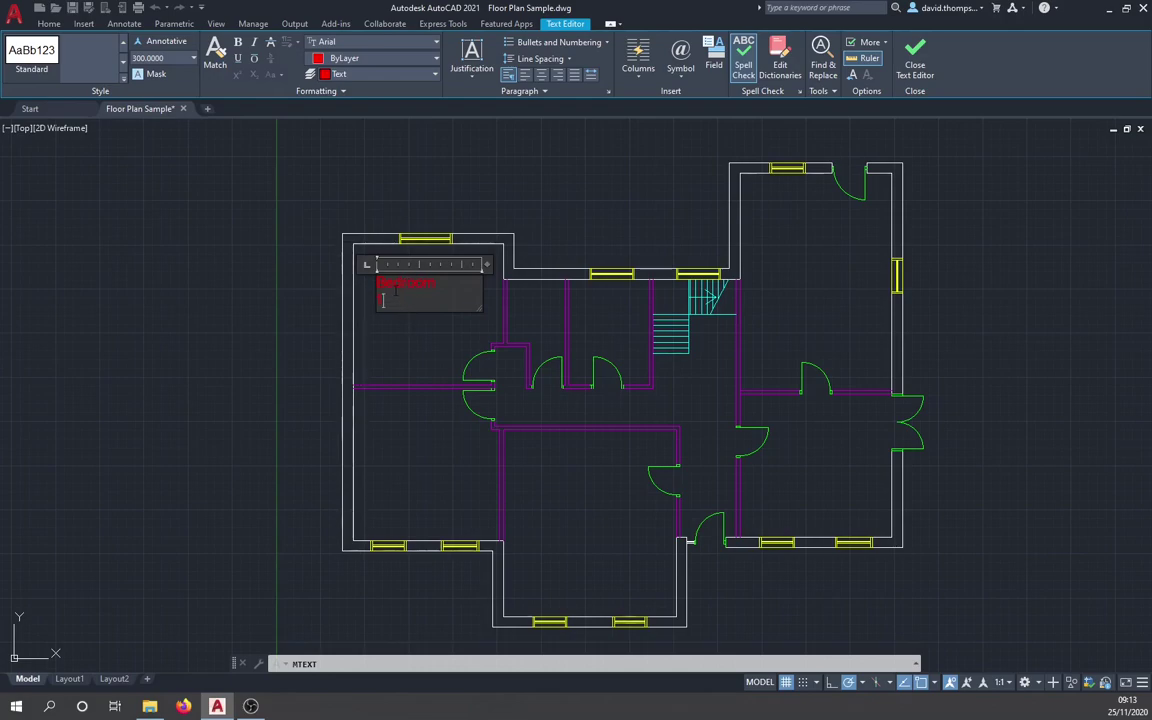
left_click(295, 318)
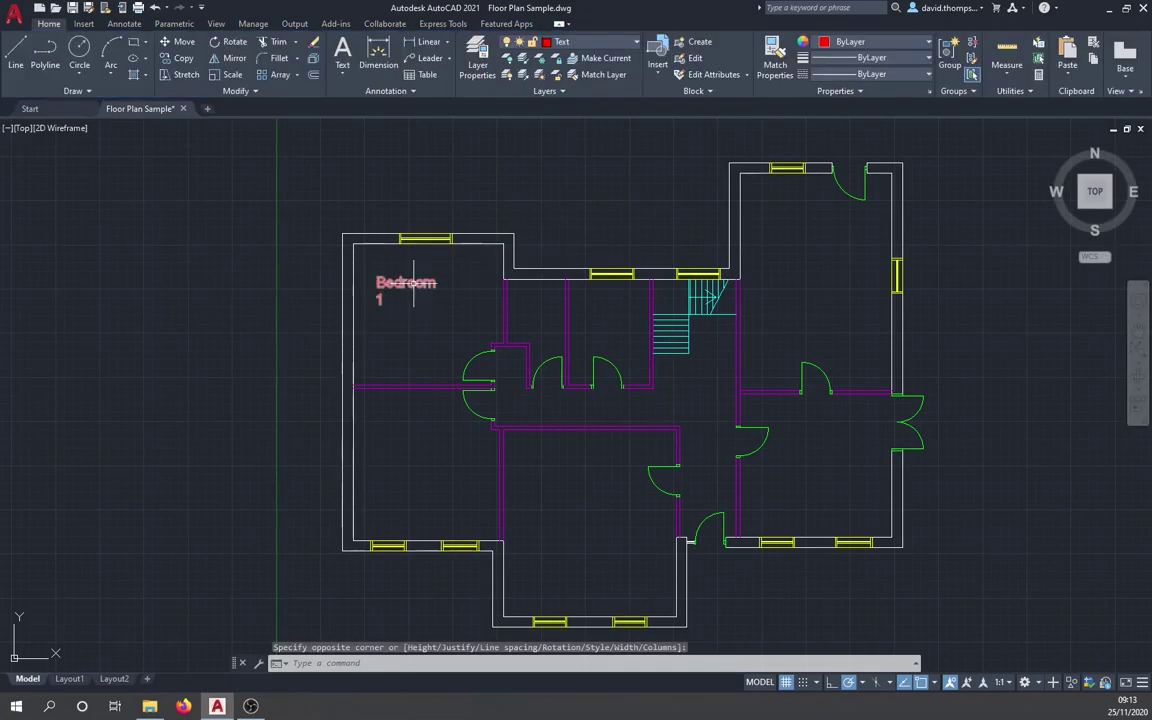
left_click(400, 298)
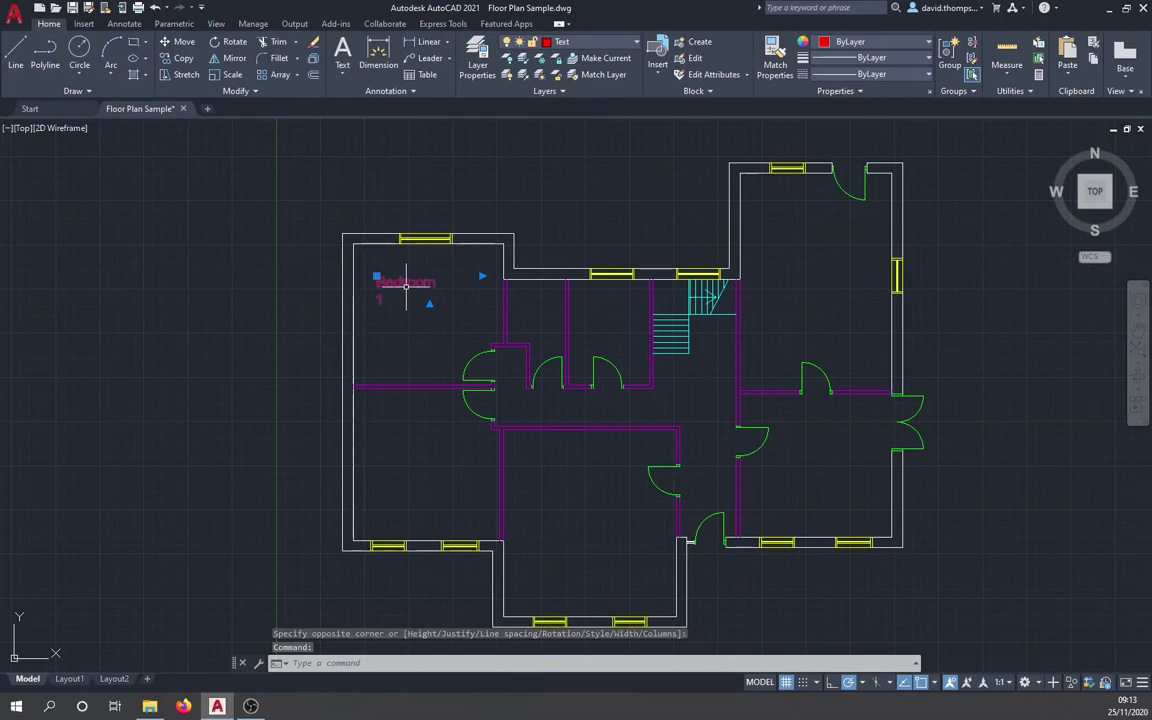
- Delete the blank second line from the 'Bedroom 1' multiline text, then select the label
mouse_move(405, 285)
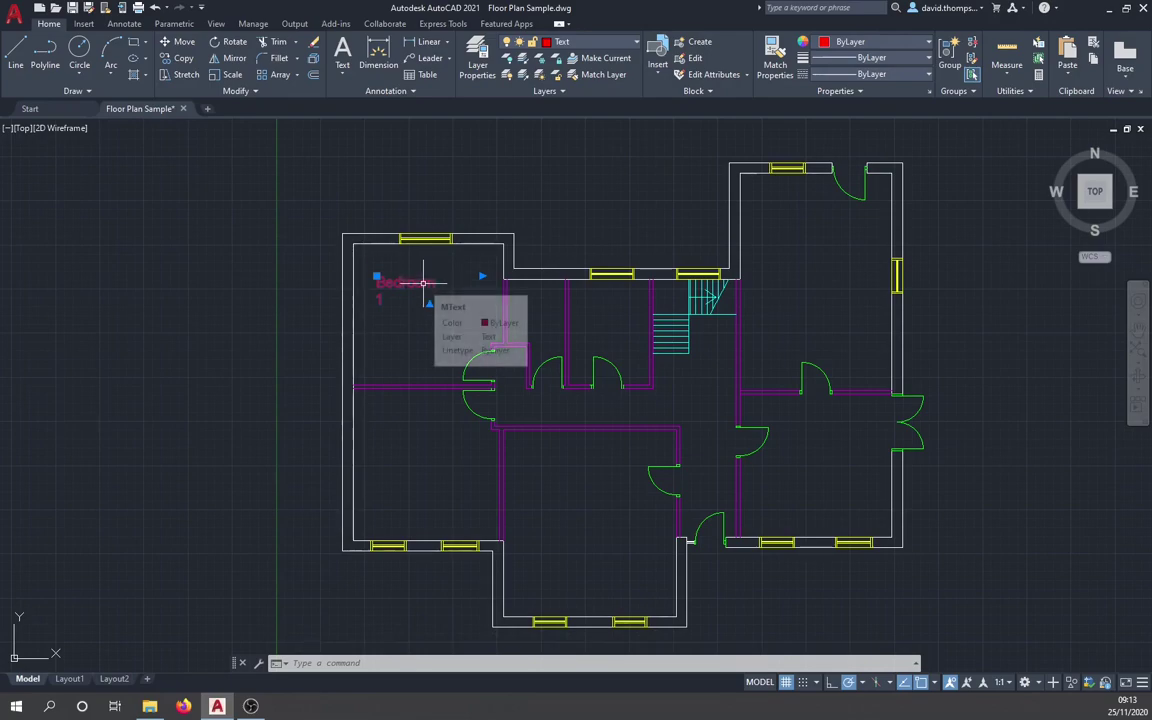
double_click(423, 283)
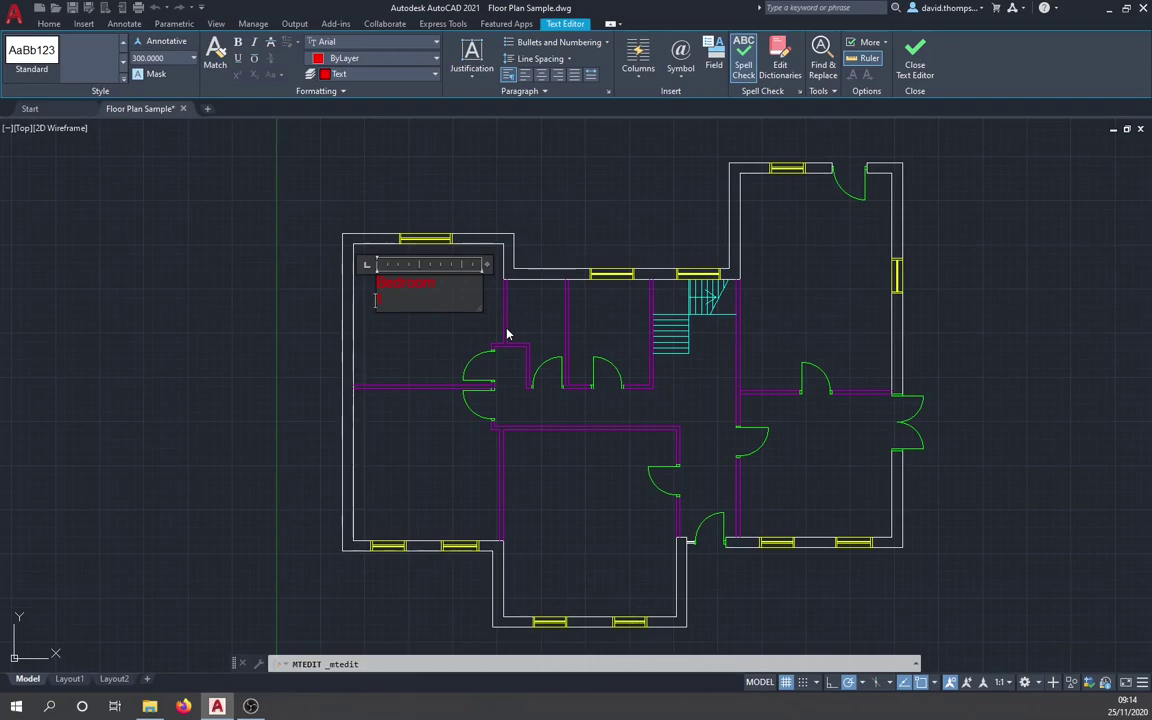
key("BackSpace")
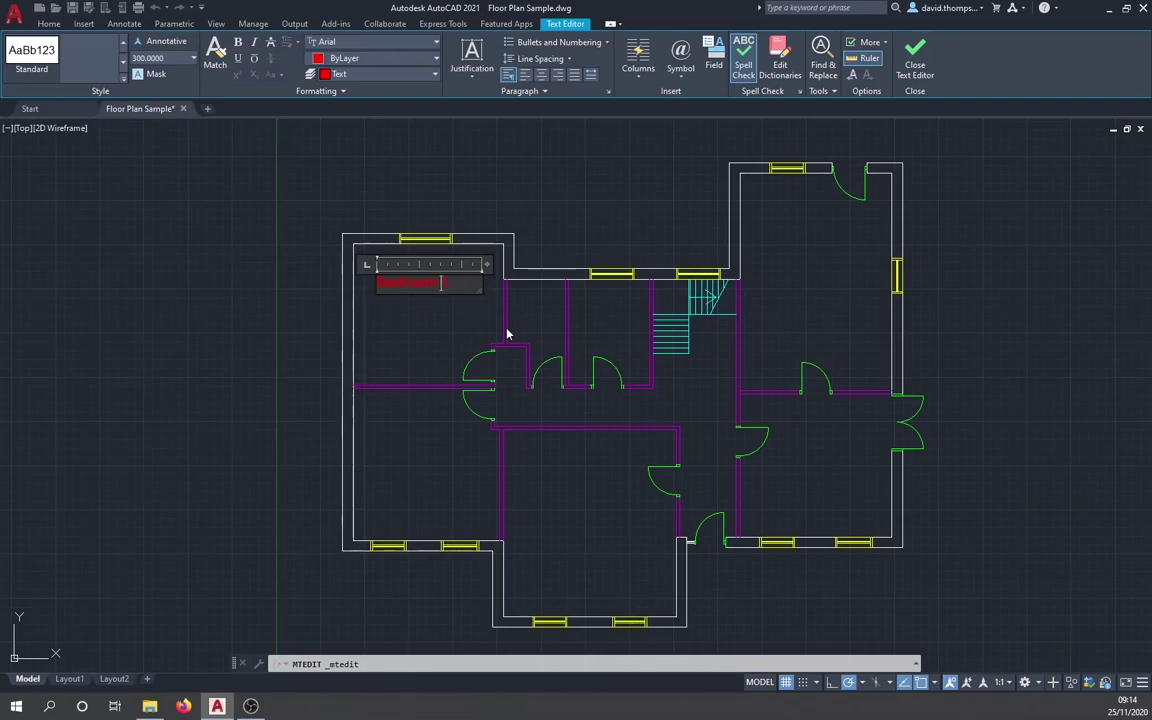
left_click(481, 188)
left_click(435, 280)
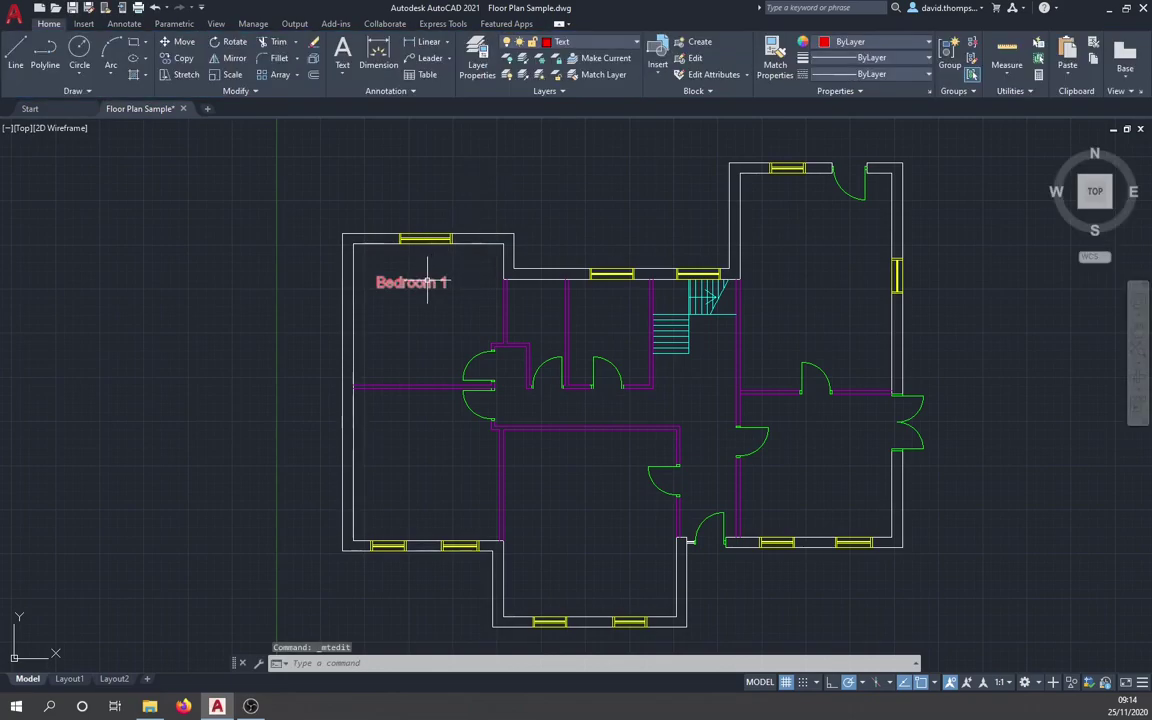
- Move the 'Bedroom 1' label down toward the centre of the top-left room
left_click(178, 42)
left_click(409, 276)
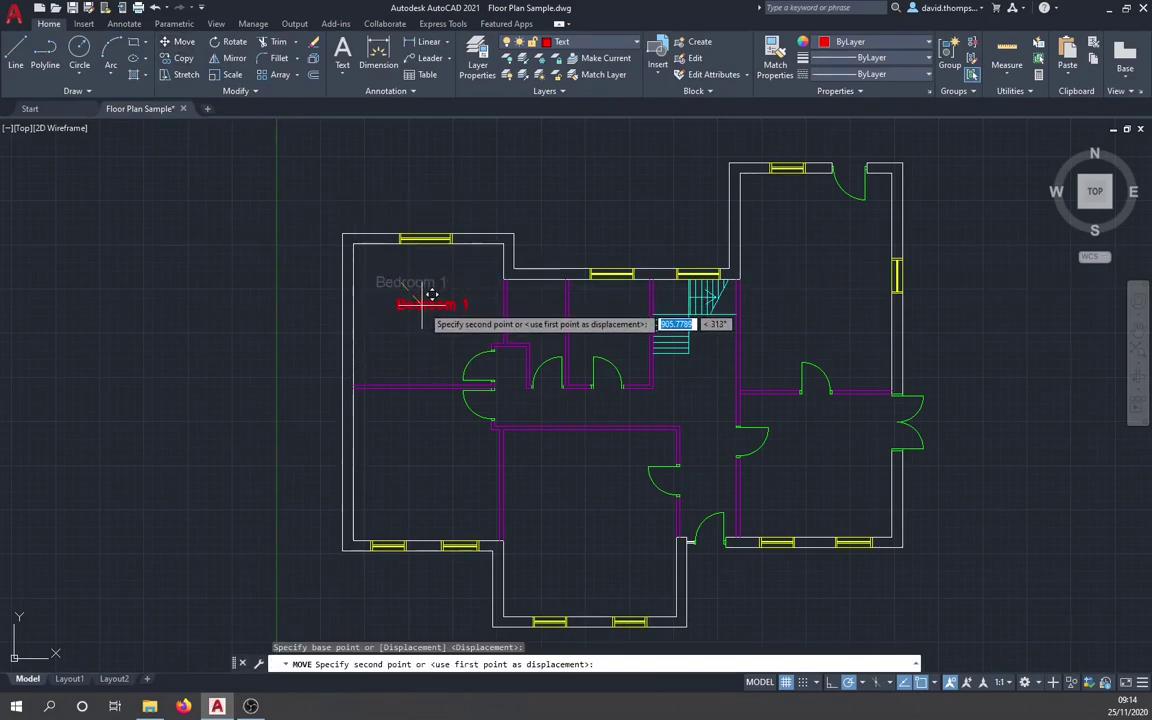
left_click(431, 304)
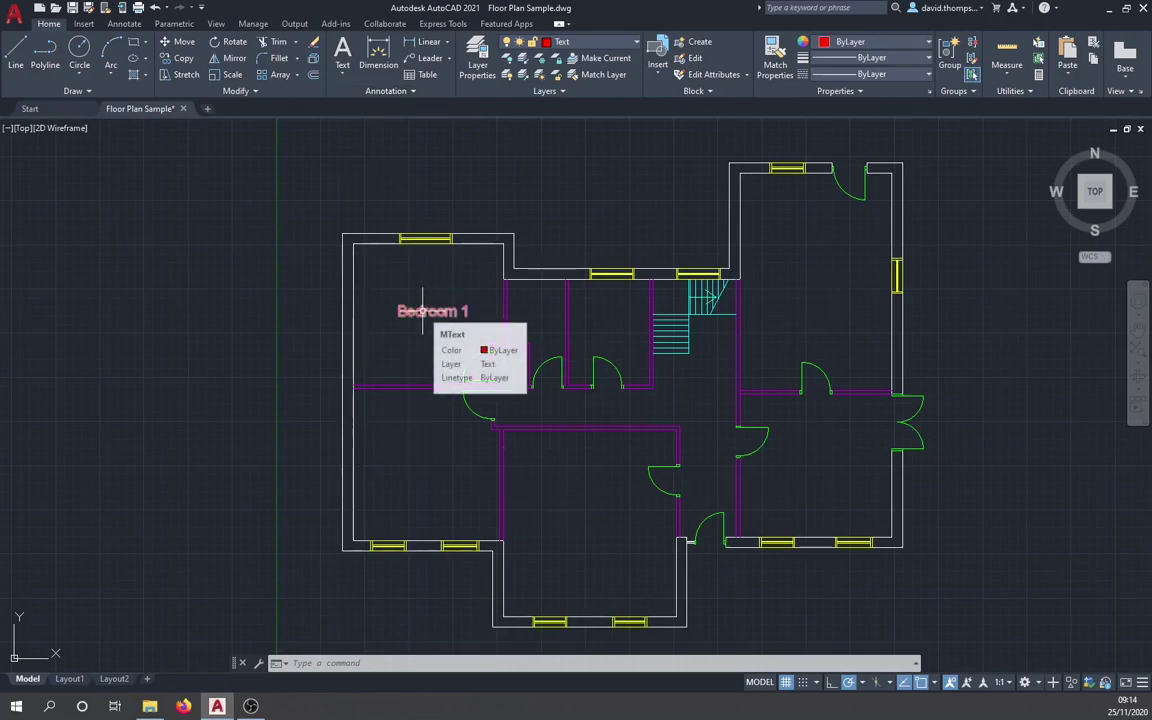
- Copy 'Bedroom 1' into the lower-left, bottom-centre, right and top-right rooms and the hallway
left_click(181, 60)
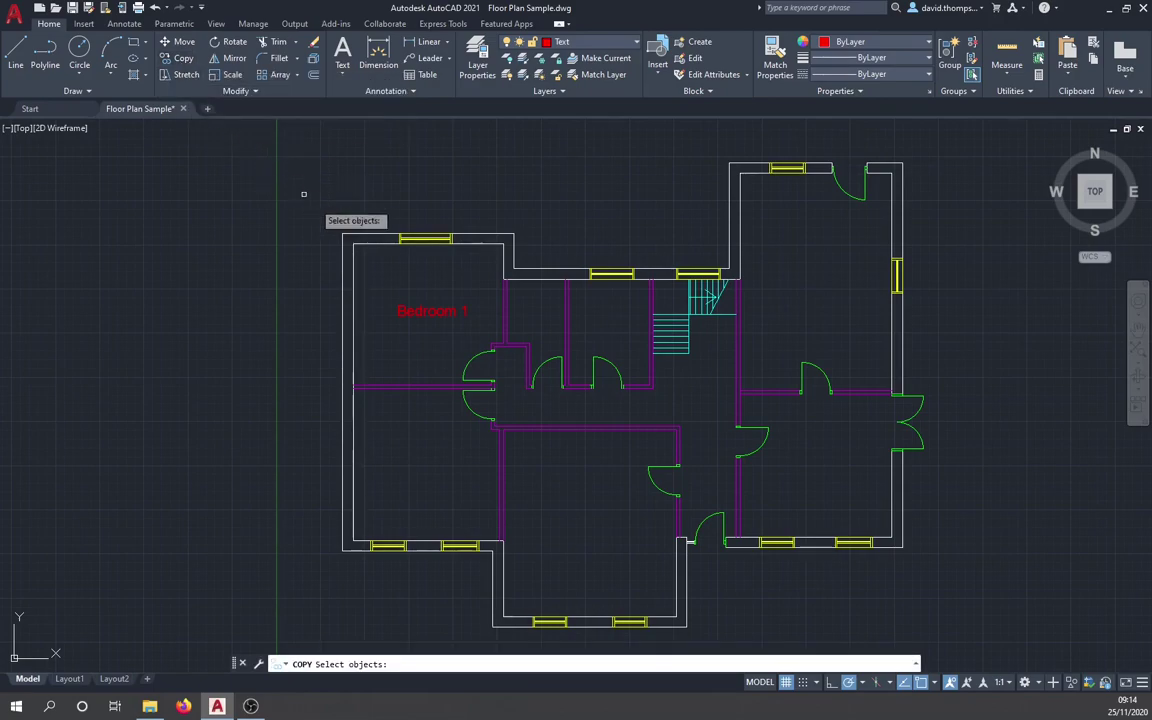
left_click(403, 311)
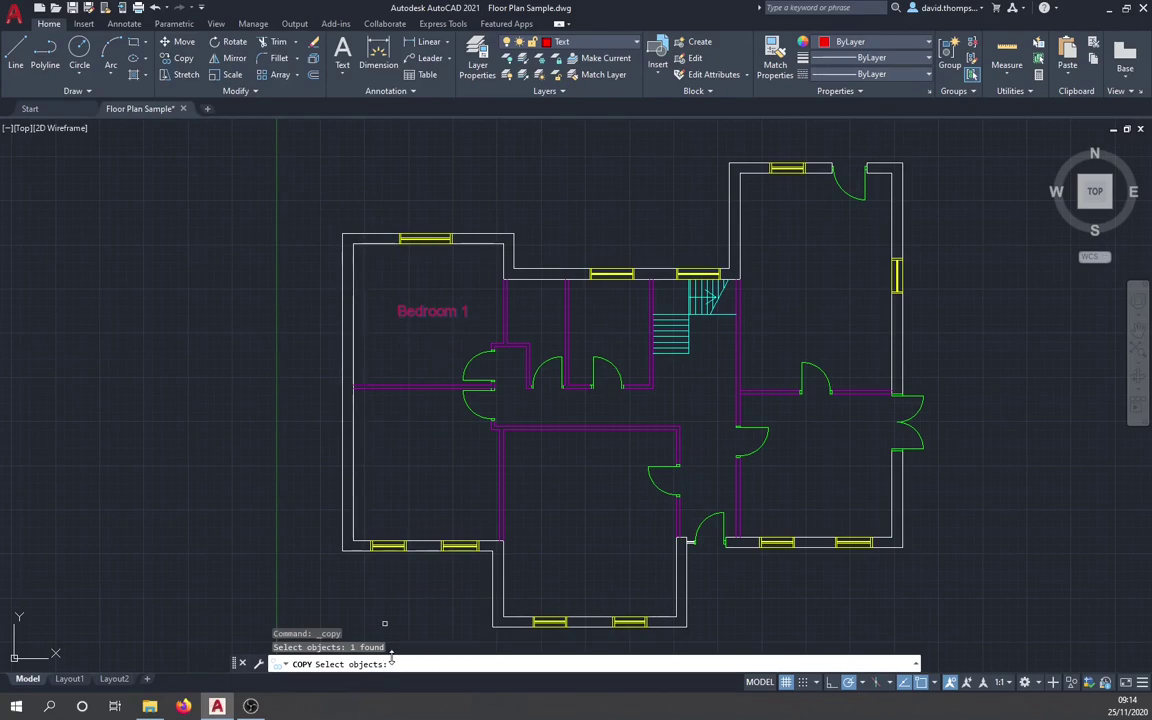
key("Return")
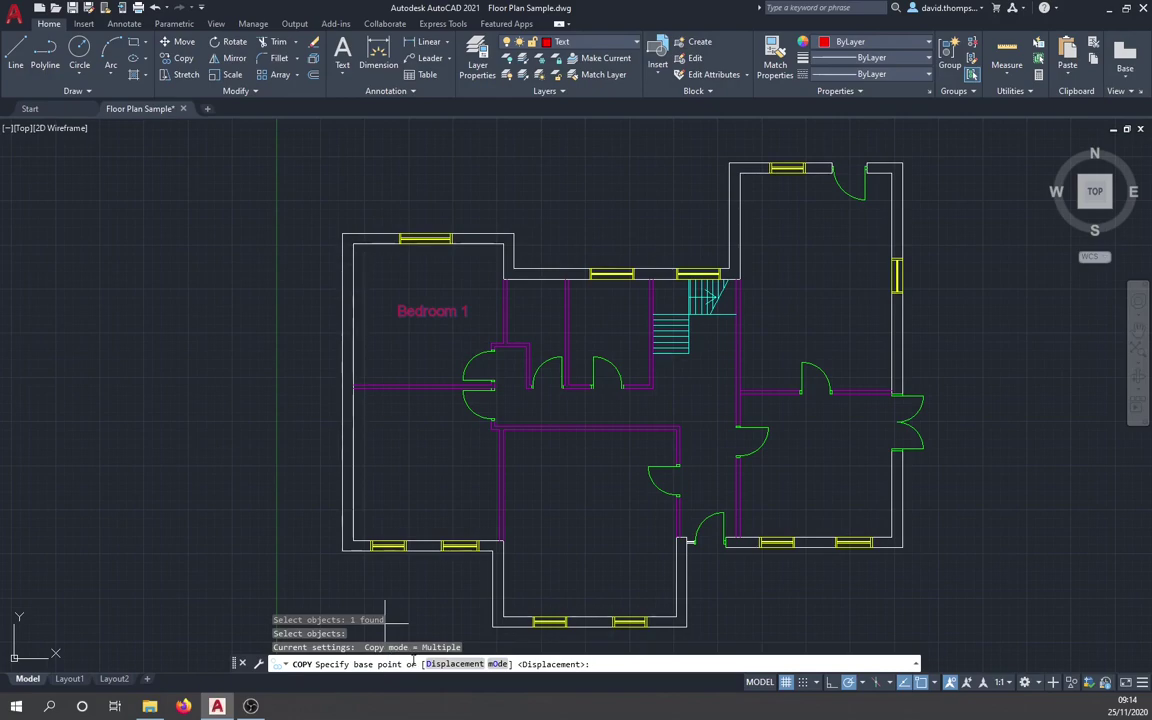
left_click(430, 311)
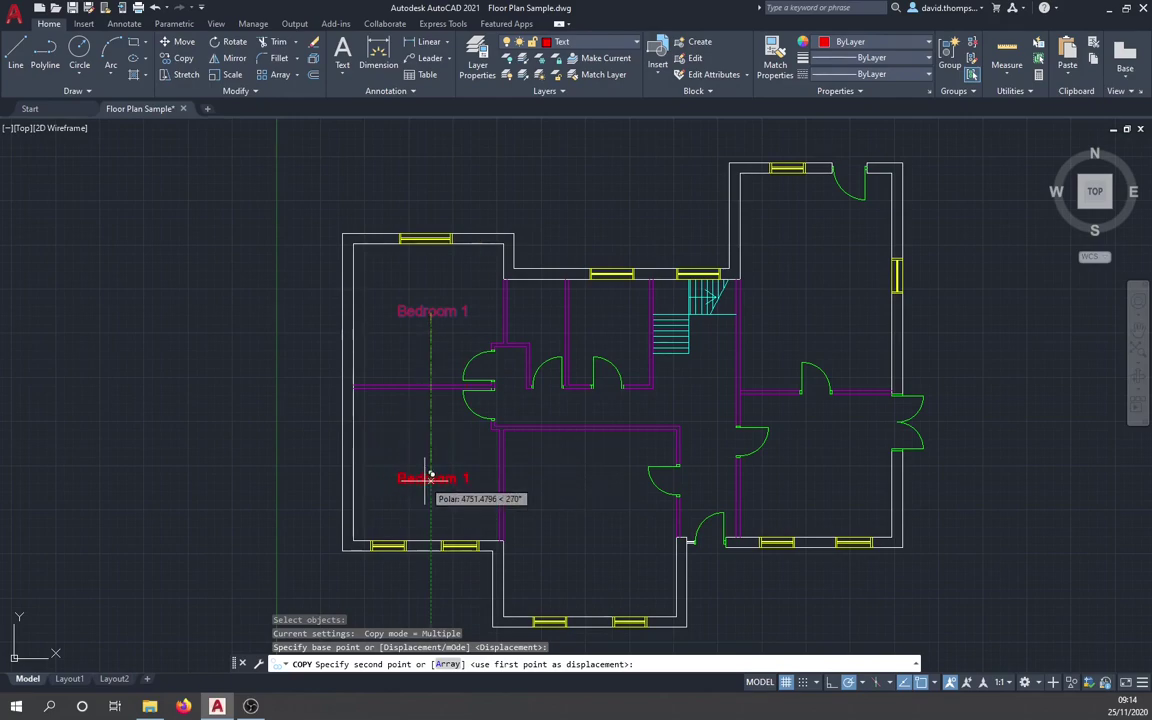
left_click(430, 477)
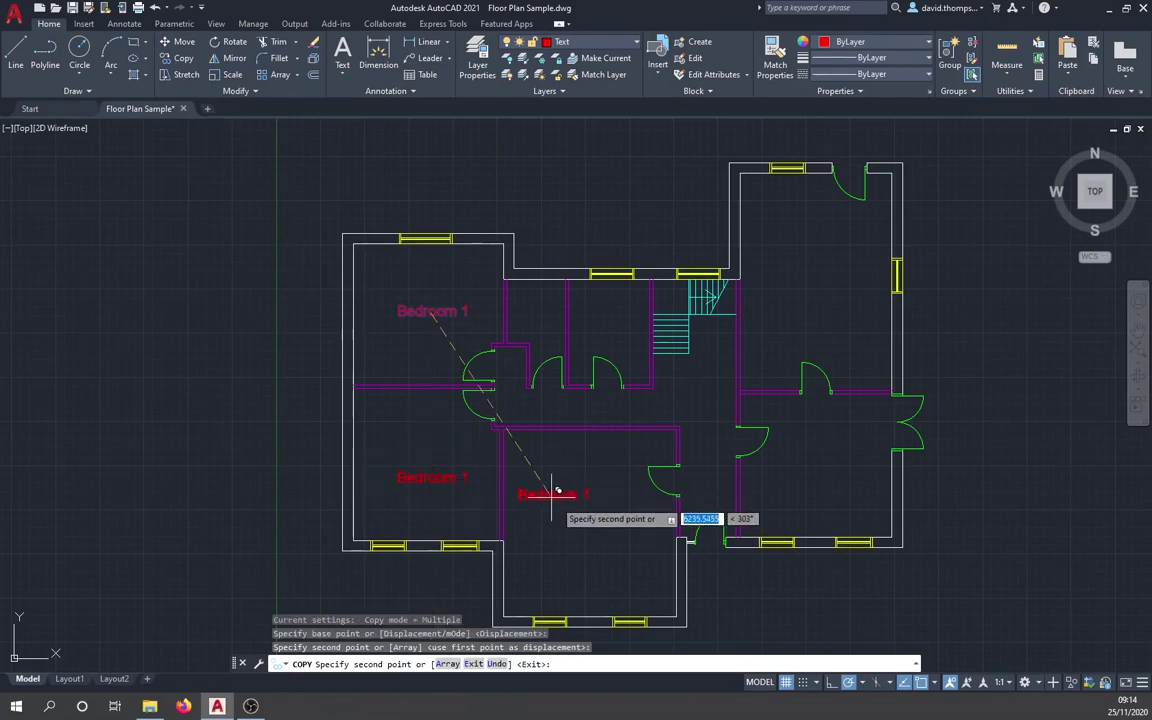
left_click(591, 533)
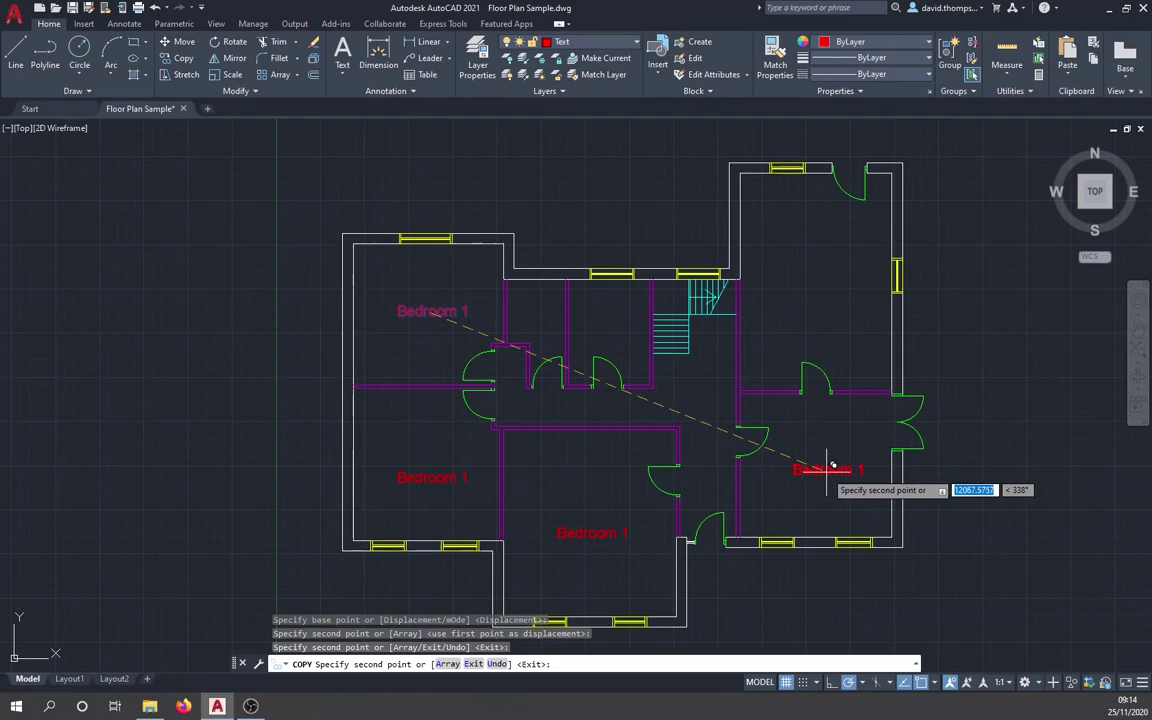
left_click(826, 469)
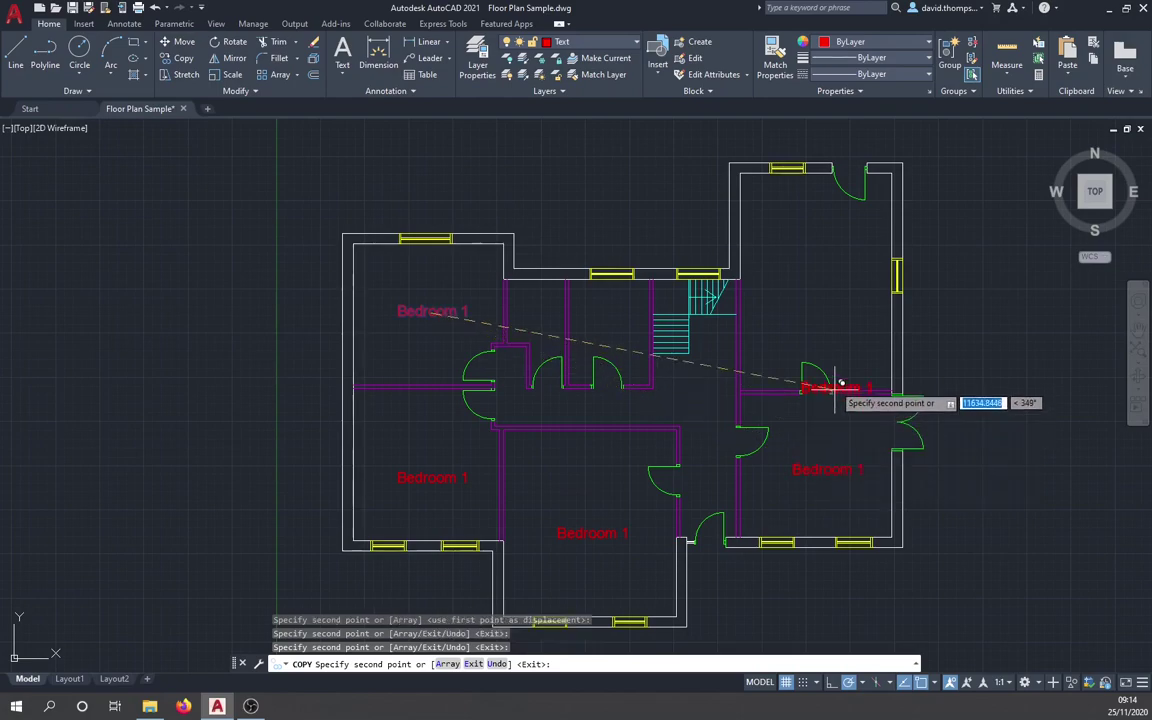
left_click(824, 265)
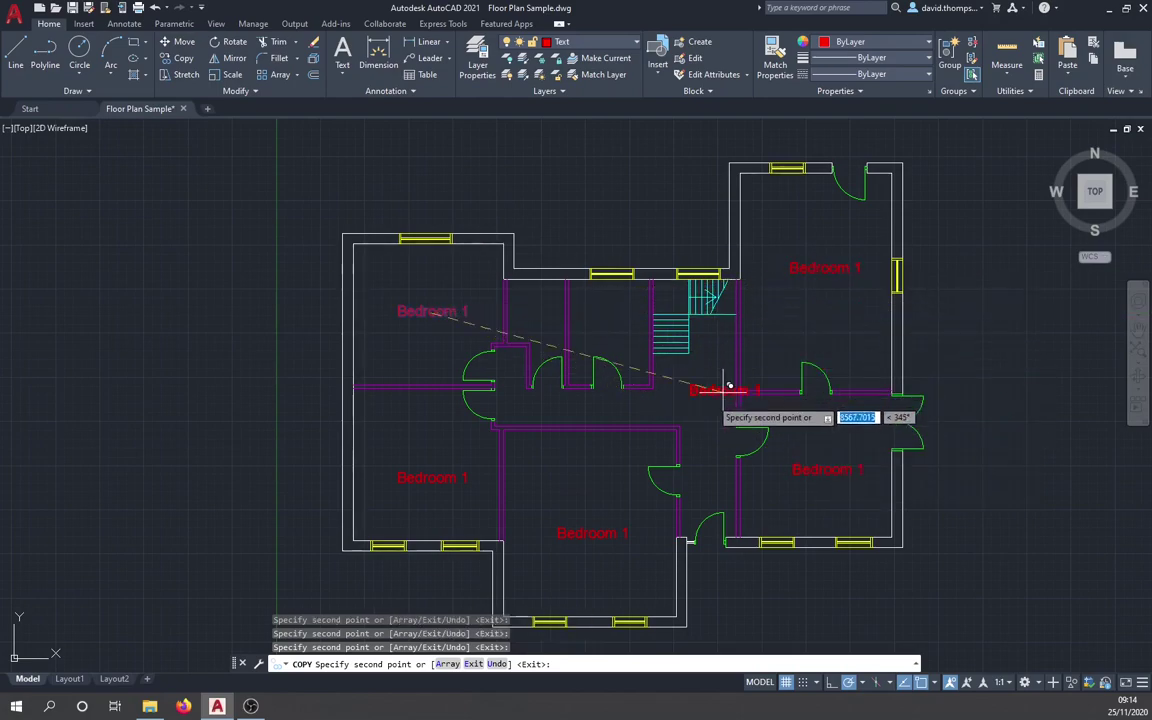
left_click(668, 405)
key("Escape")
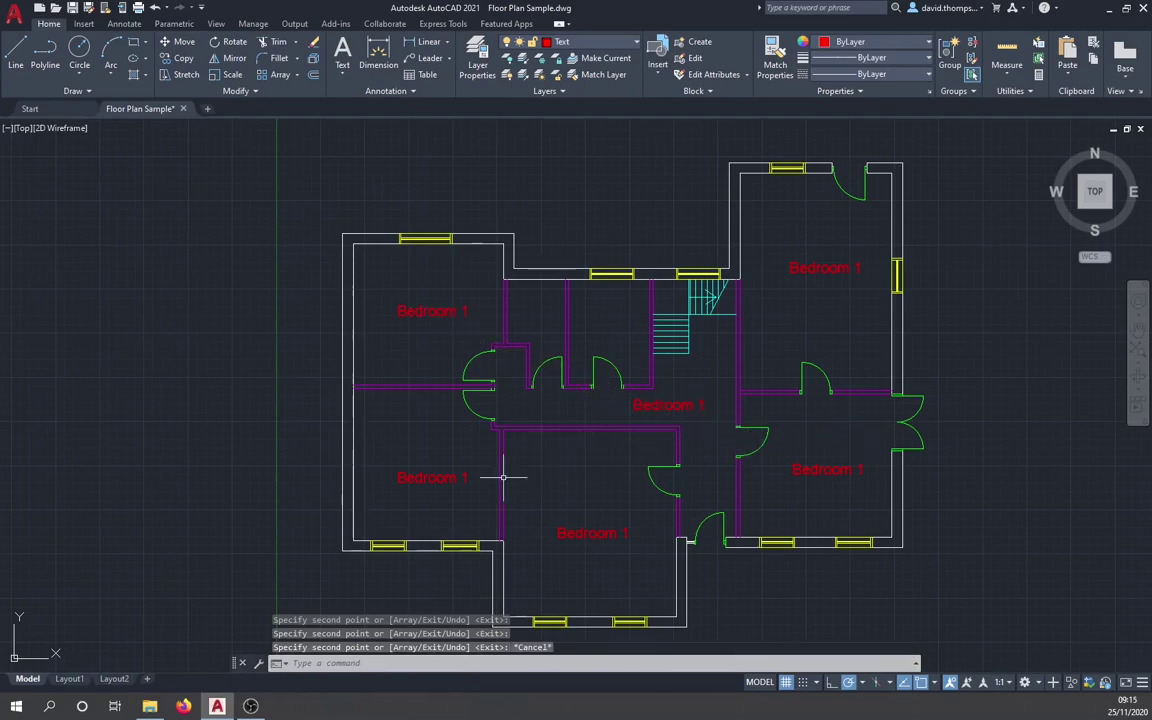
- Rename the lower-left label to 'Bedroom 2' and the bottom-centre label to 'Living Room'
left_click(422, 482)
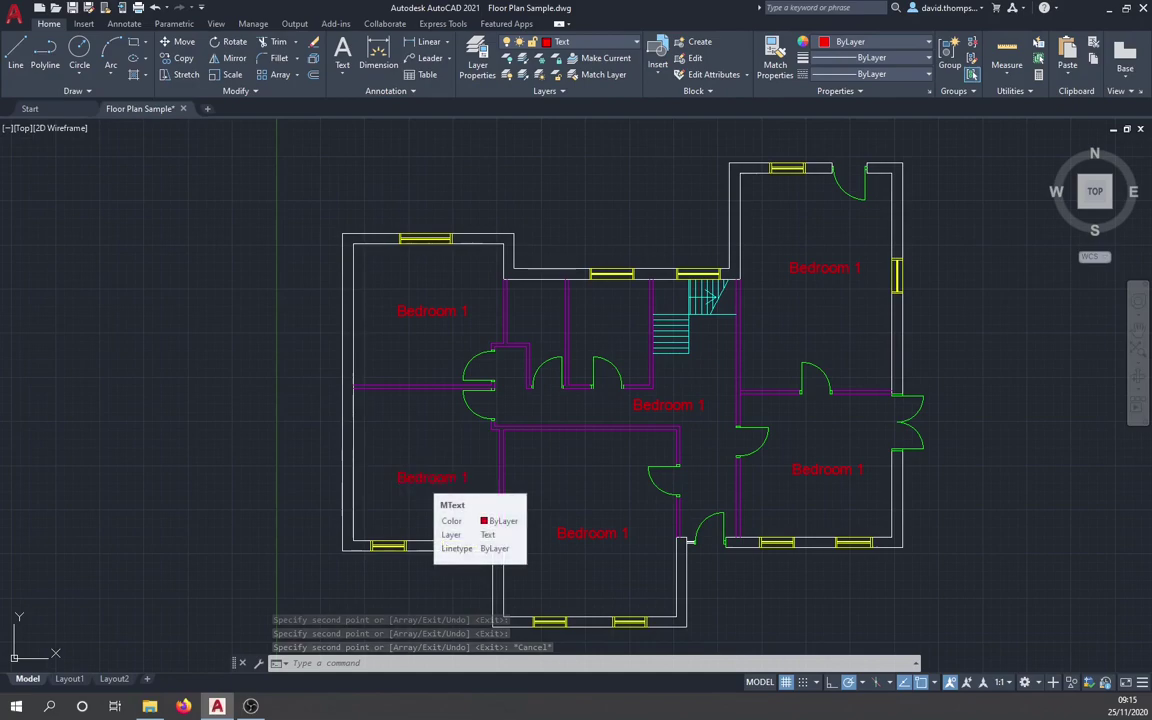
double_click(450, 479)
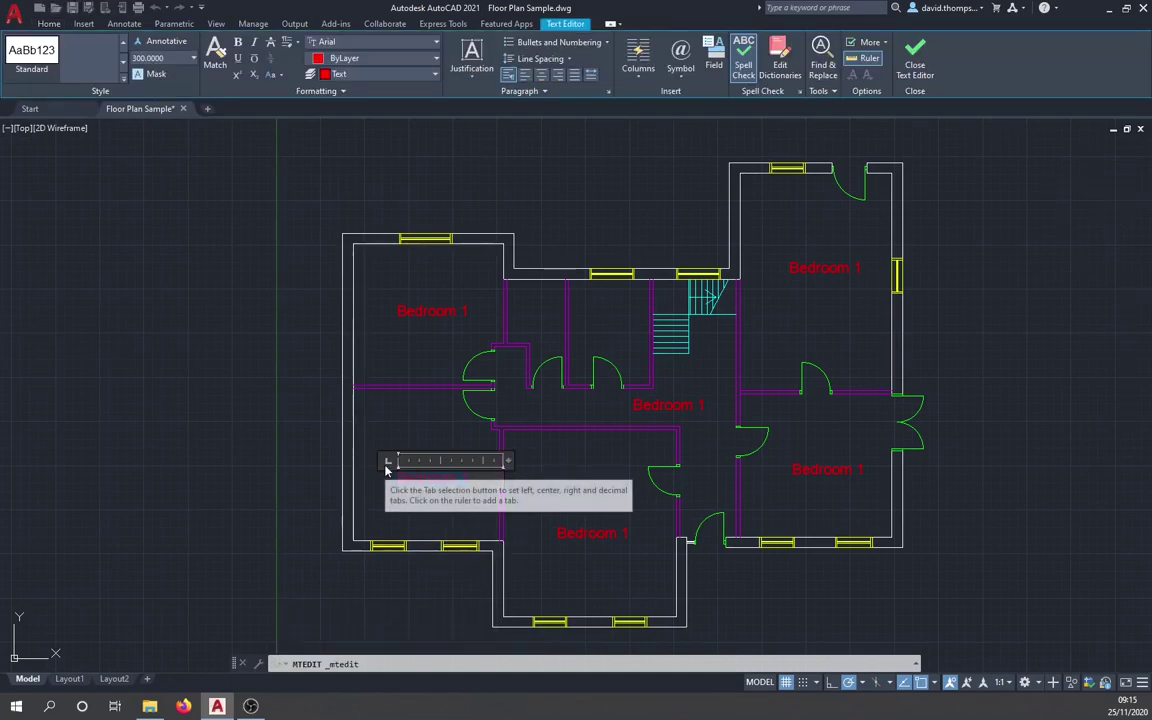
key("BackSpace")
type("2")
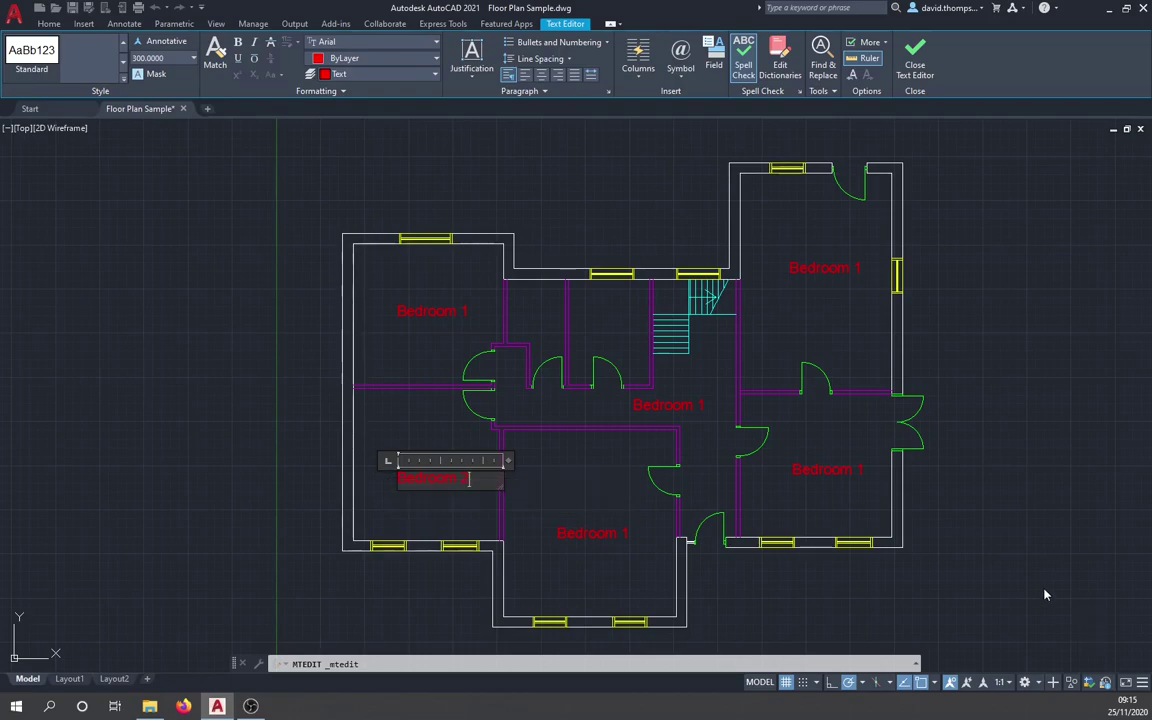
left_click(561, 519)
left_click(588, 533)
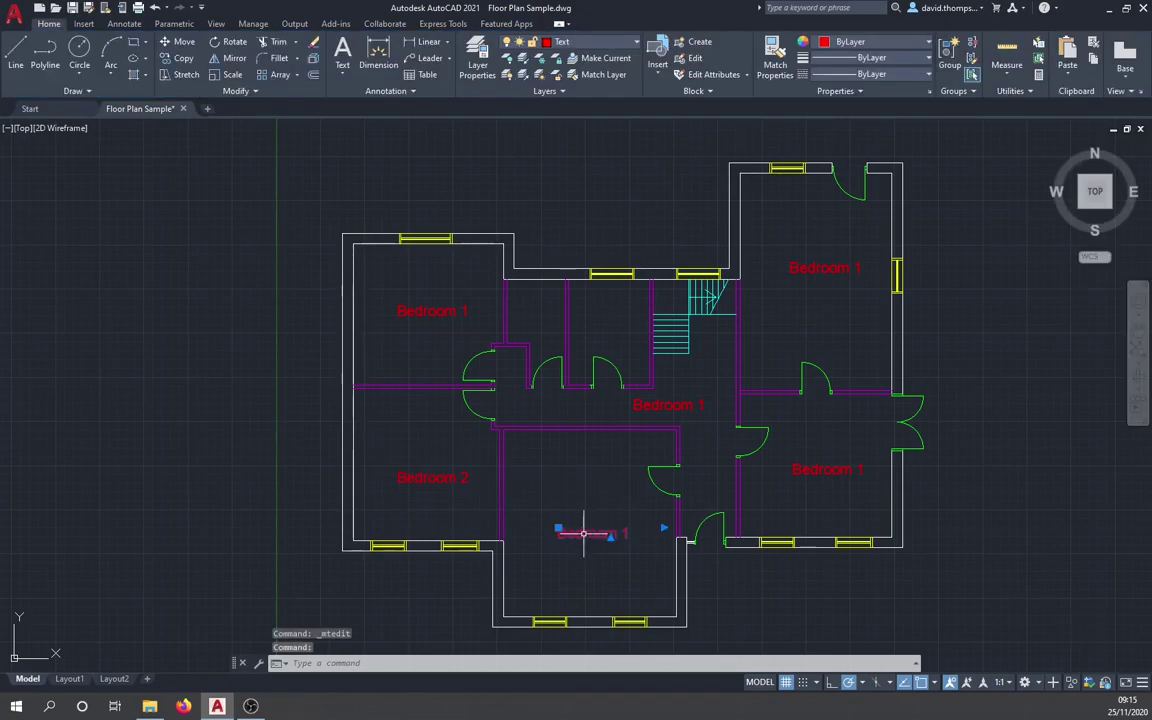
double_click(590, 533)
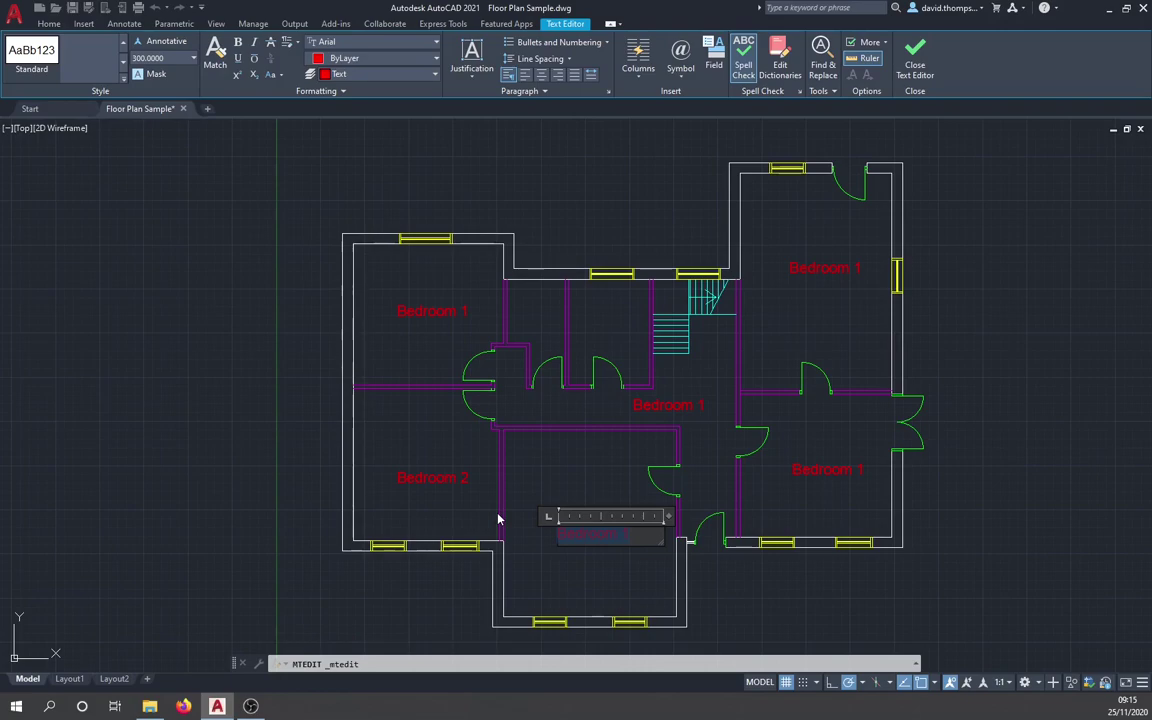
type("ng")
left_click(498, 519)
- Rename the right, top-right and hallway labels to 'Dining Room', 'Kitchen' and 'Hall'
left_click(855, 469)
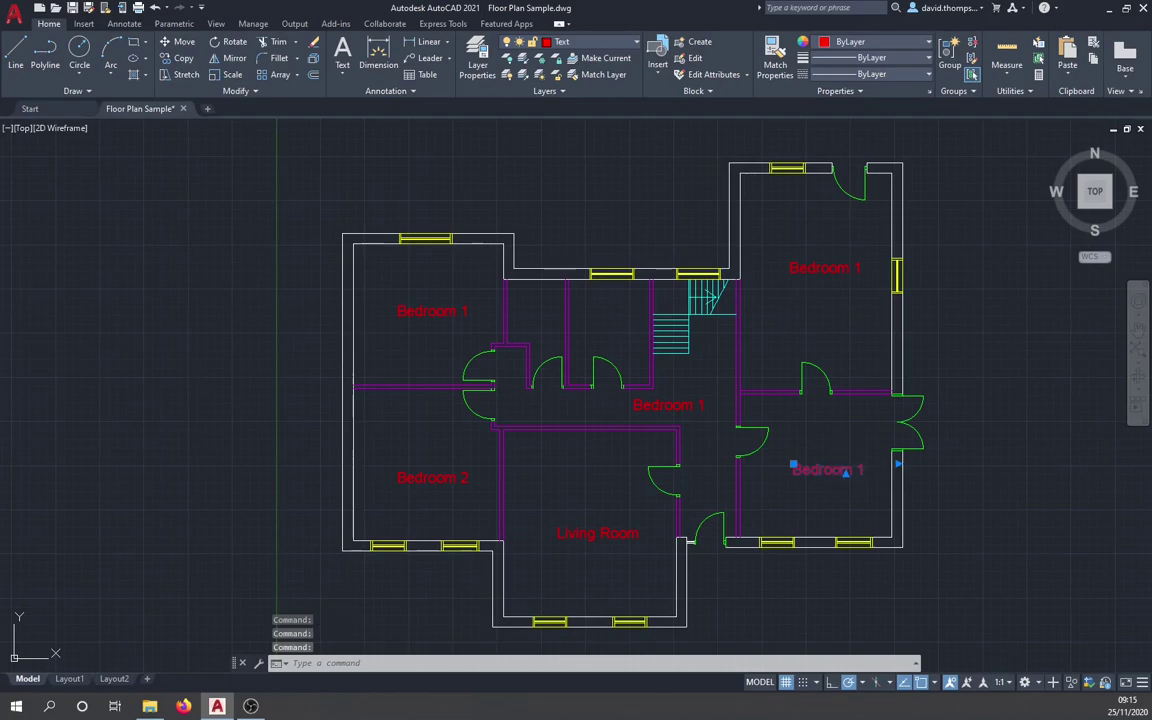
double_click(822, 469)
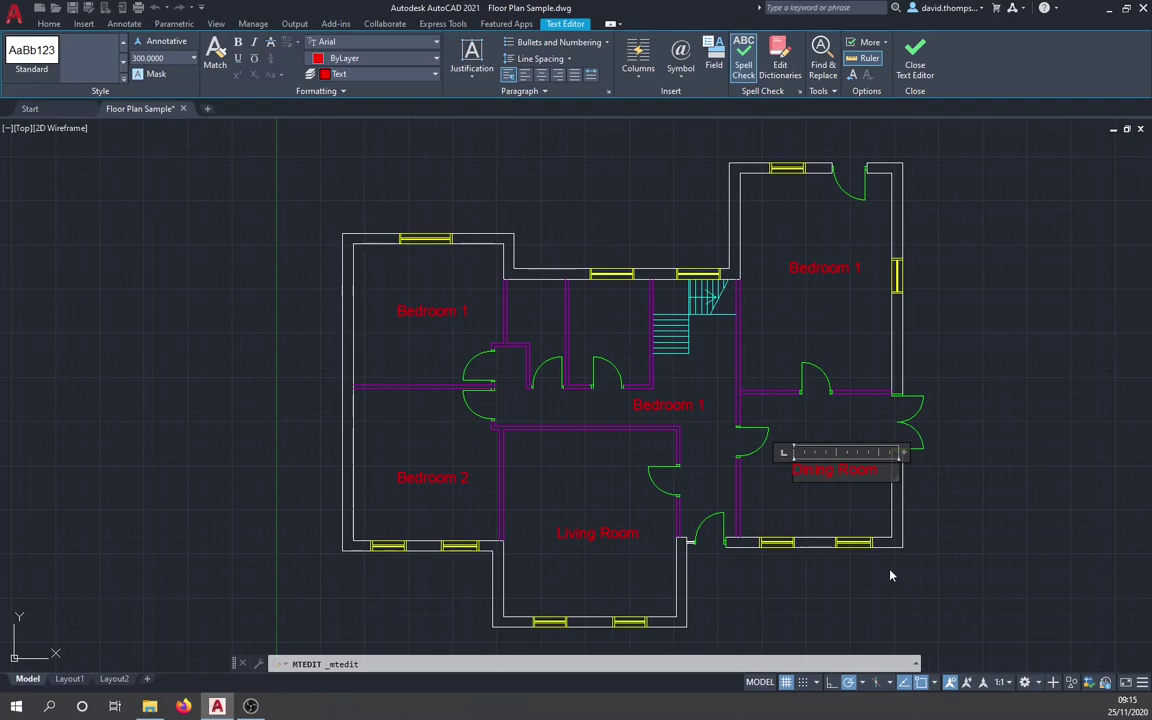
left_click(875, 517)
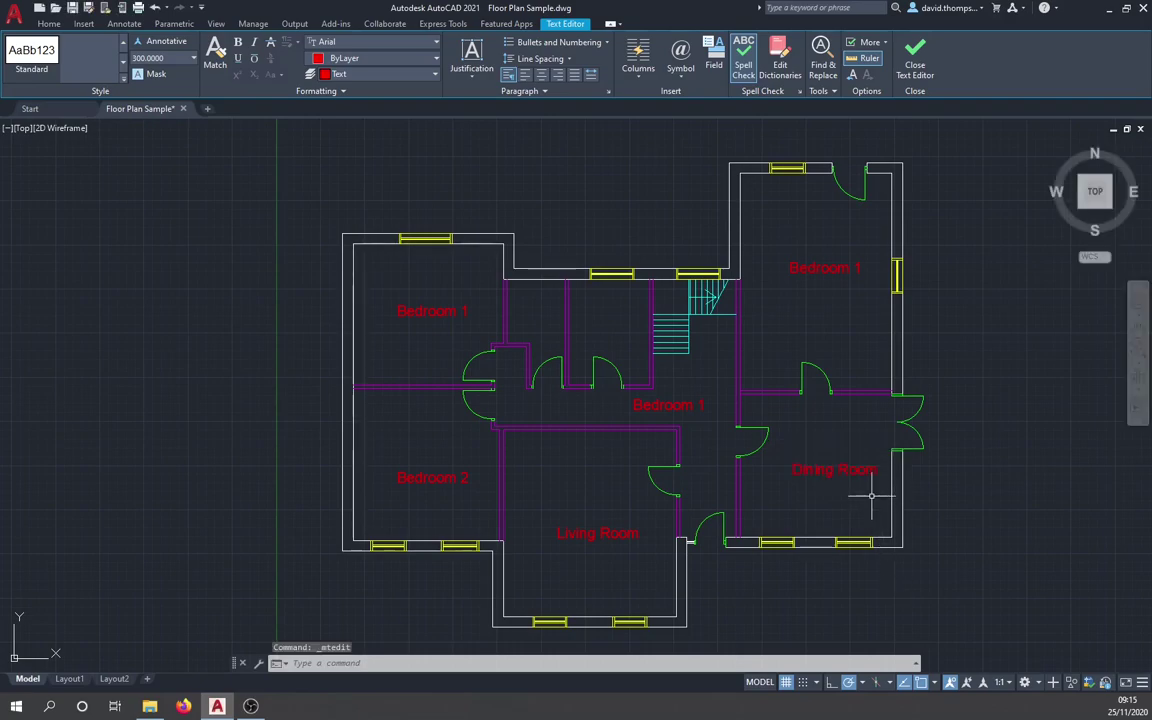
left_click(845, 269)
double_click(845, 269)
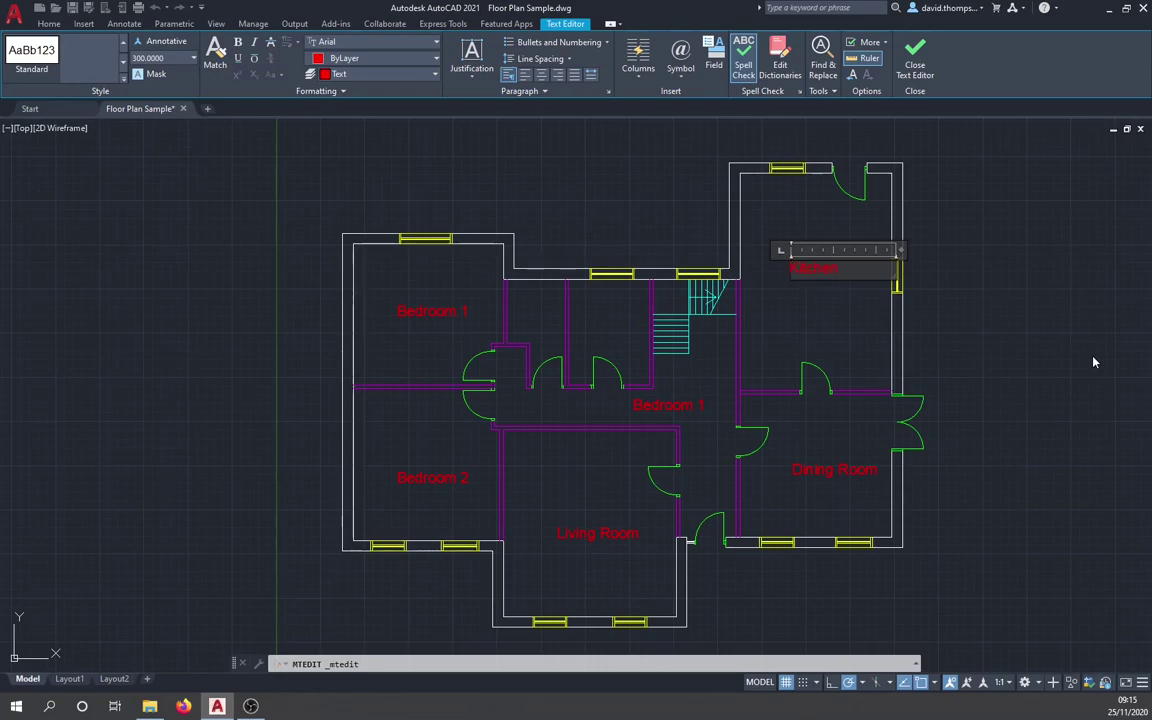
left_click(1094, 362)
left_click(673, 405)
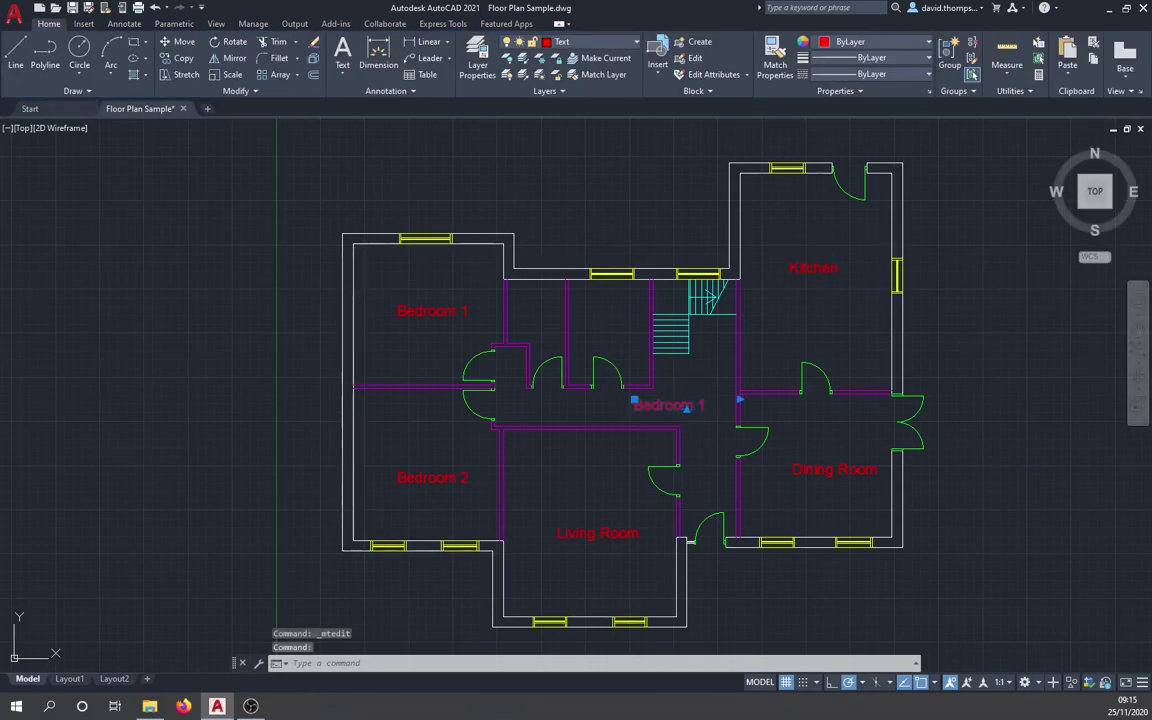
double_click(668, 405)
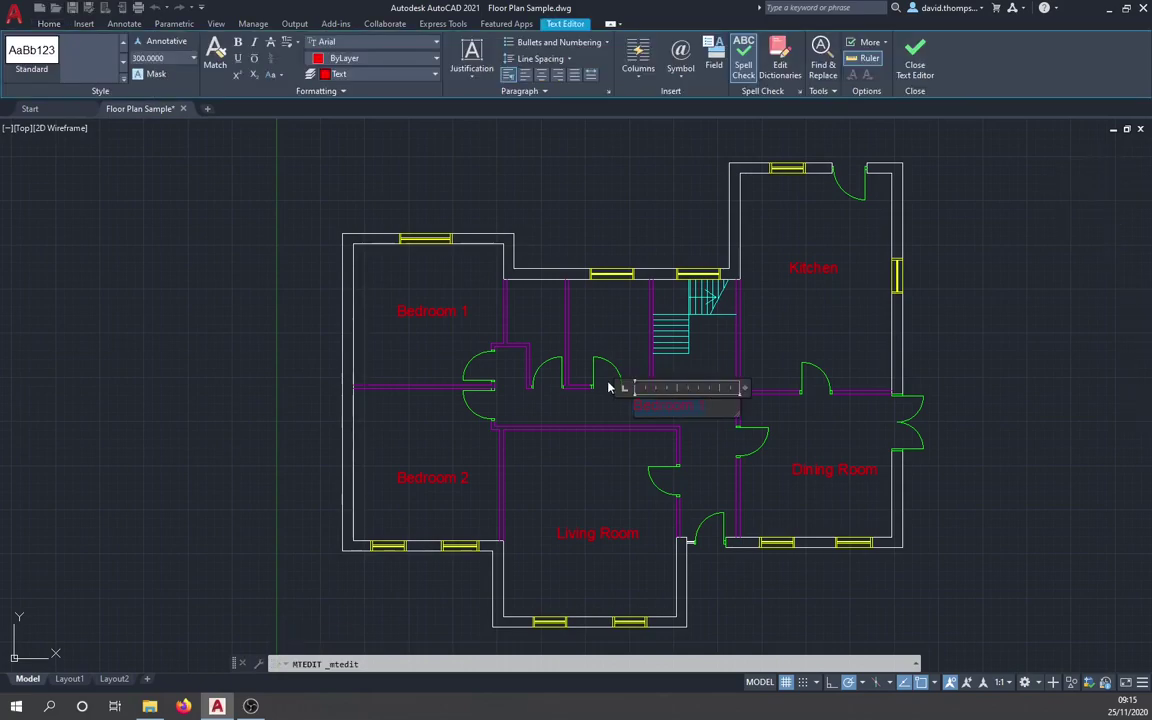
type("Hall")
left_click(593, 366)
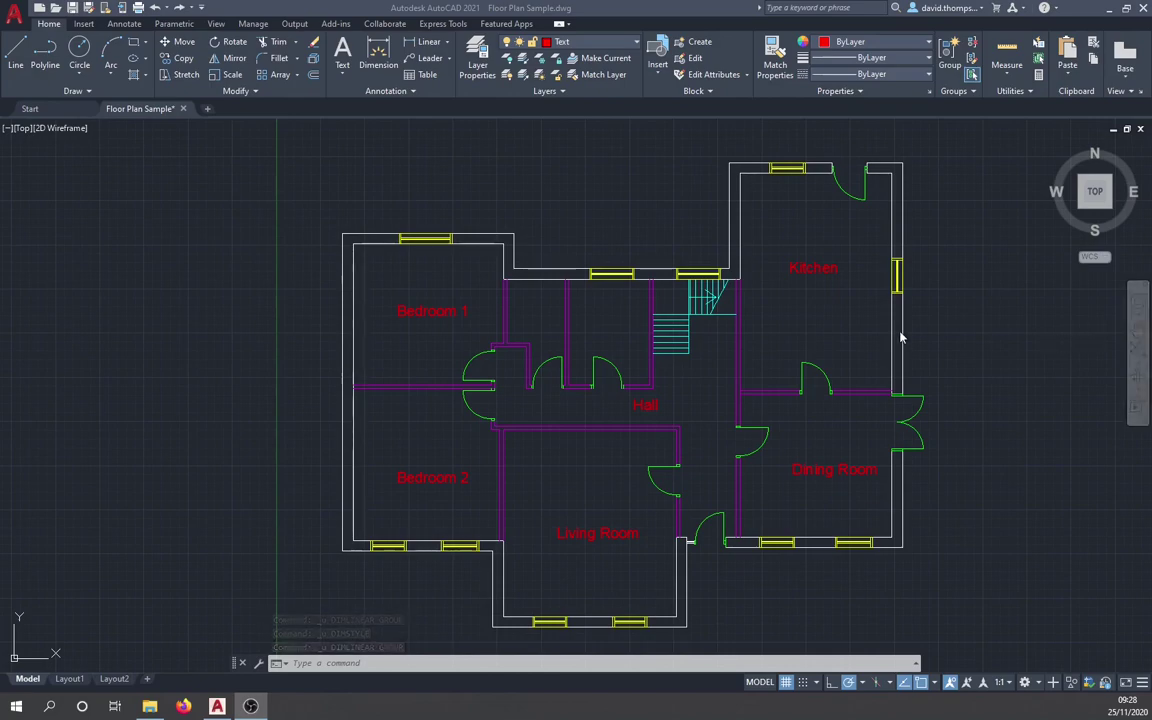
- Create a red layer named 'Dimensions' and make it the current layer
left_click(475, 78)
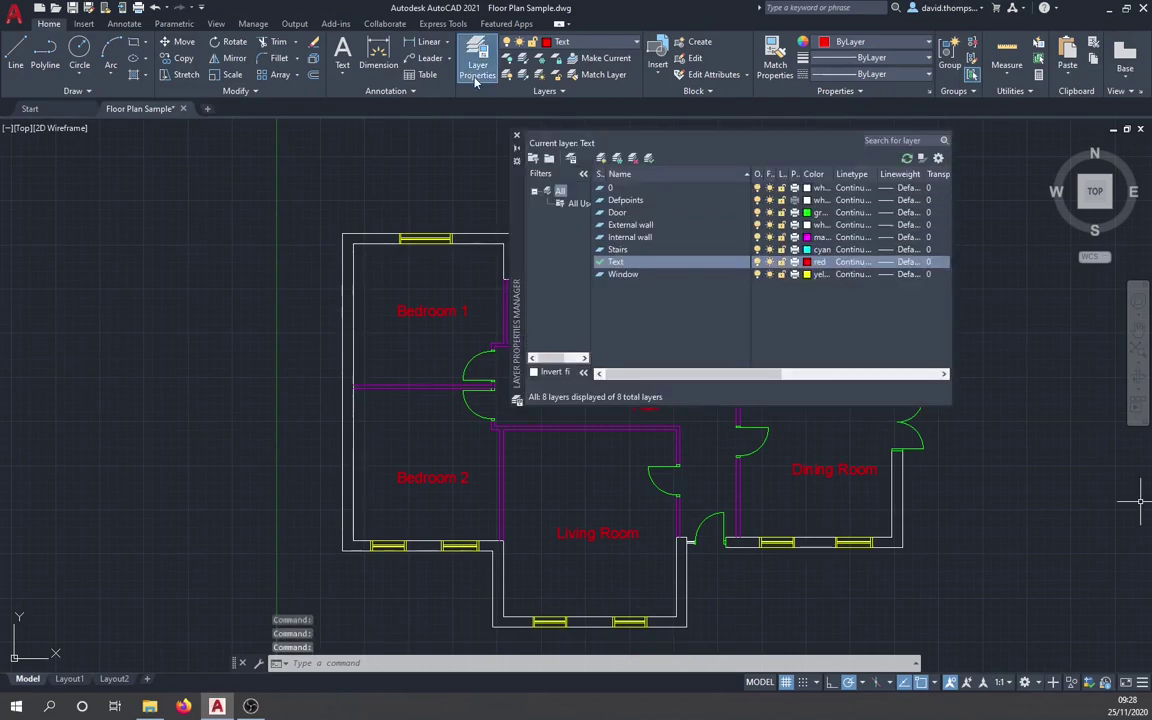
left_click(601, 159)
type("Dime")
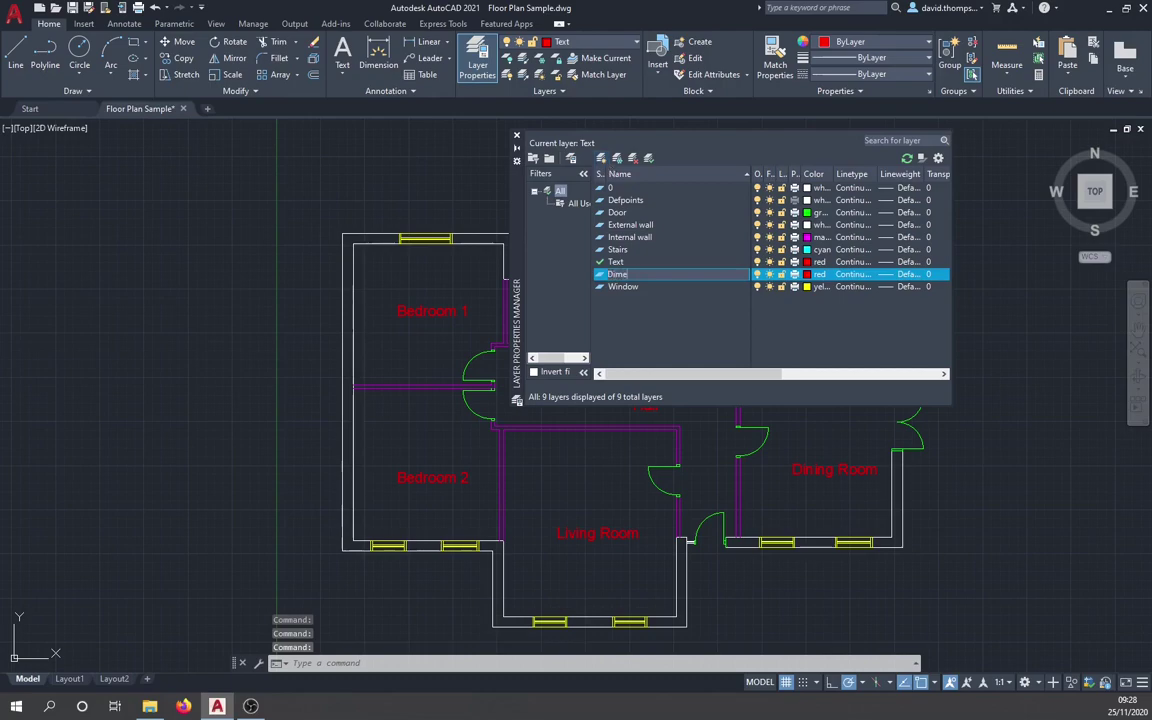
type("nsions")
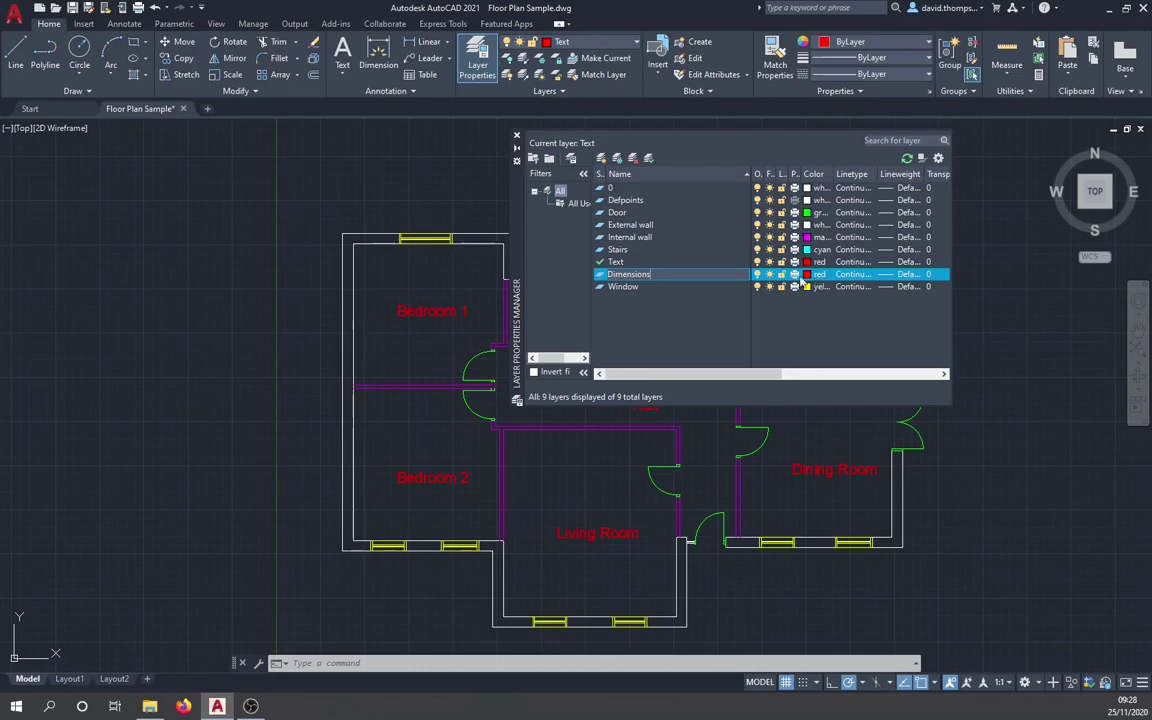
double_click(600, 274)
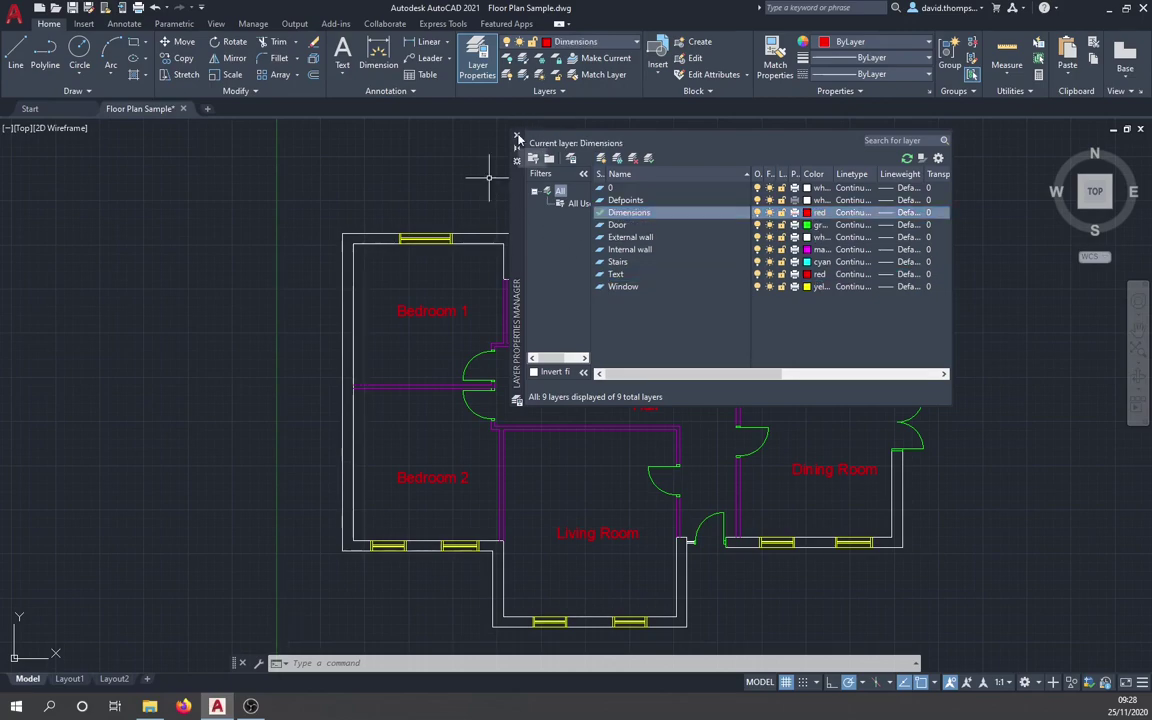
left_click(517, 137)
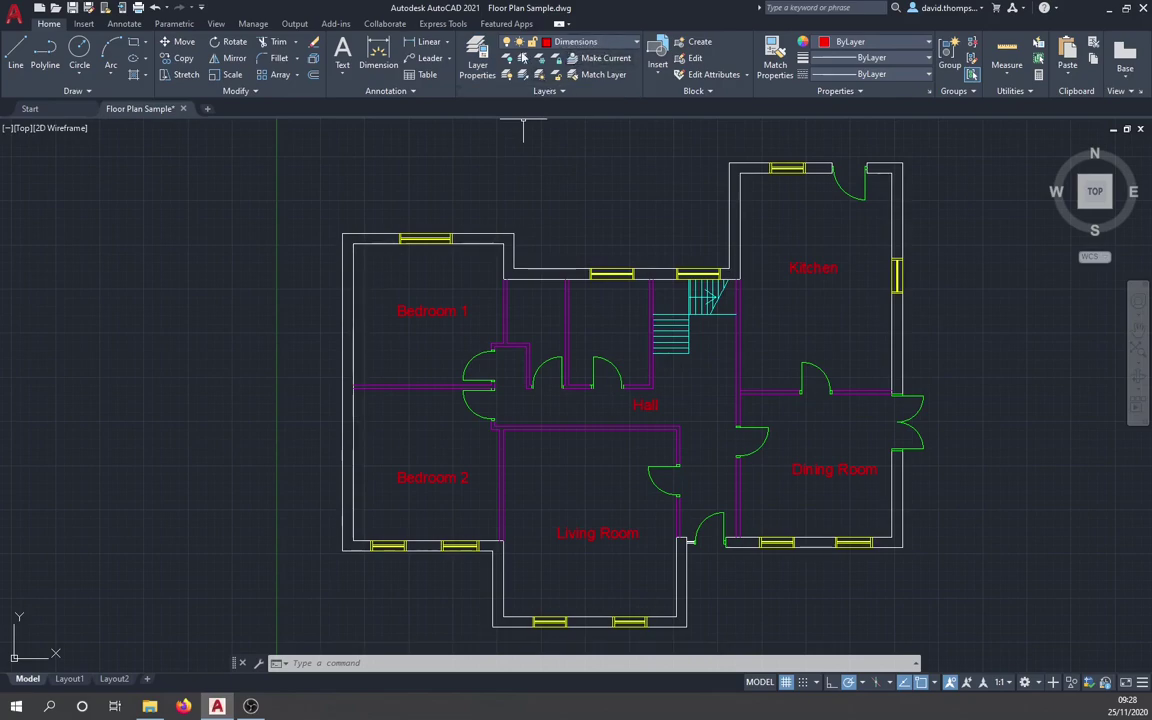
left_click(446, 43)
- Use DIMSTYLE to start a new dimension style named 'DT Style' based on Standard
type("dimsty")
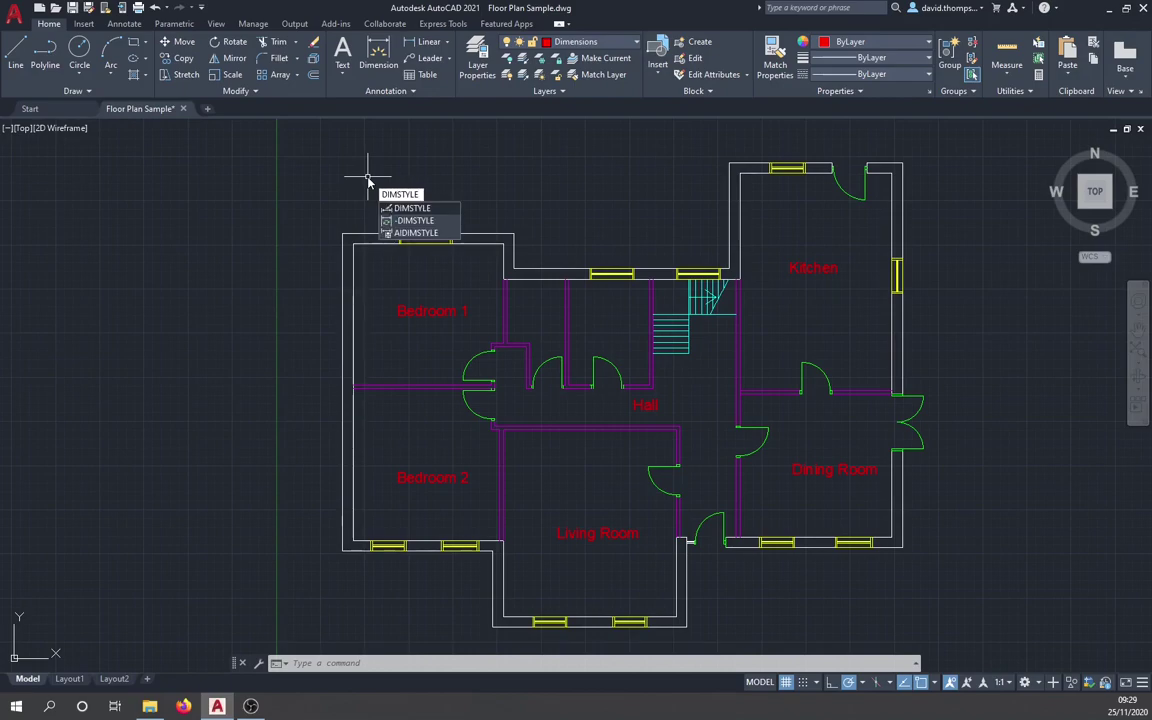
key("Return")
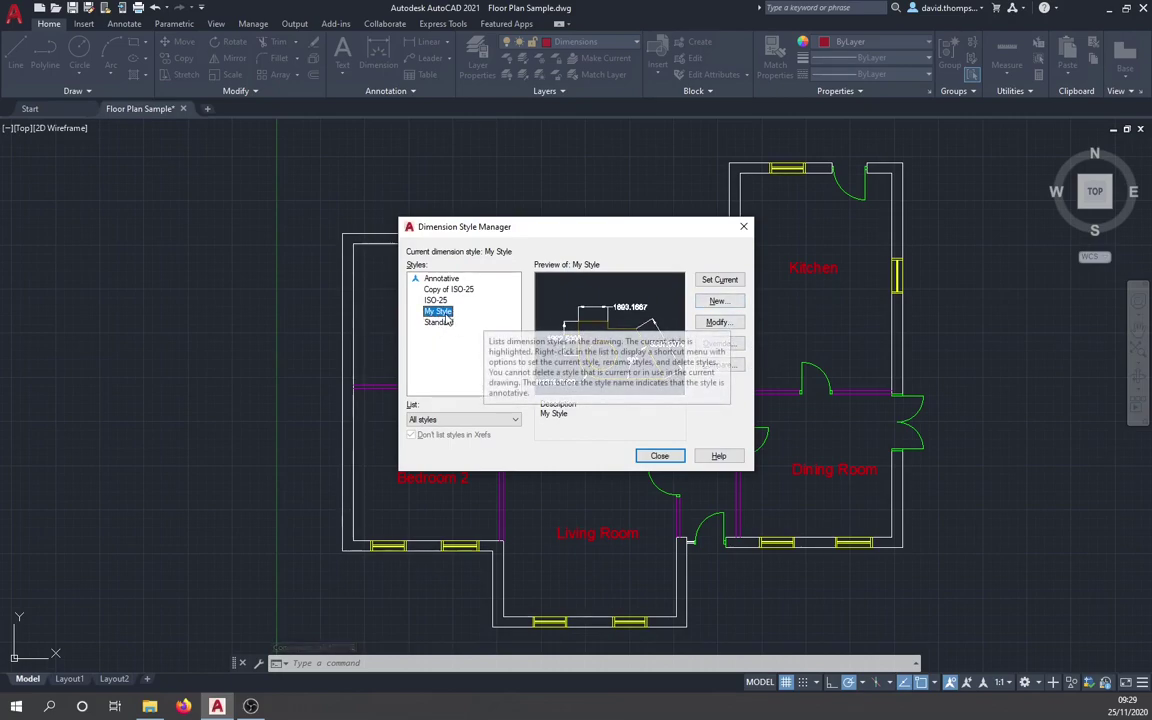
left_click(716, 302)
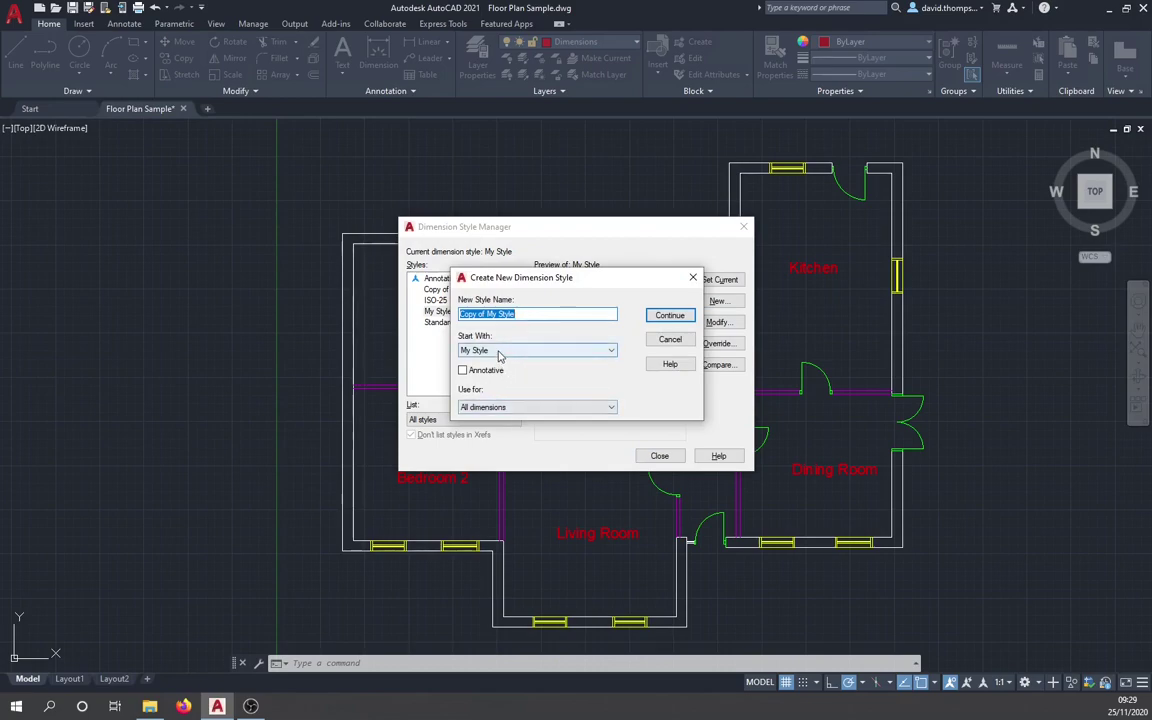
left_click(505, 350)
left_click(500, 400)
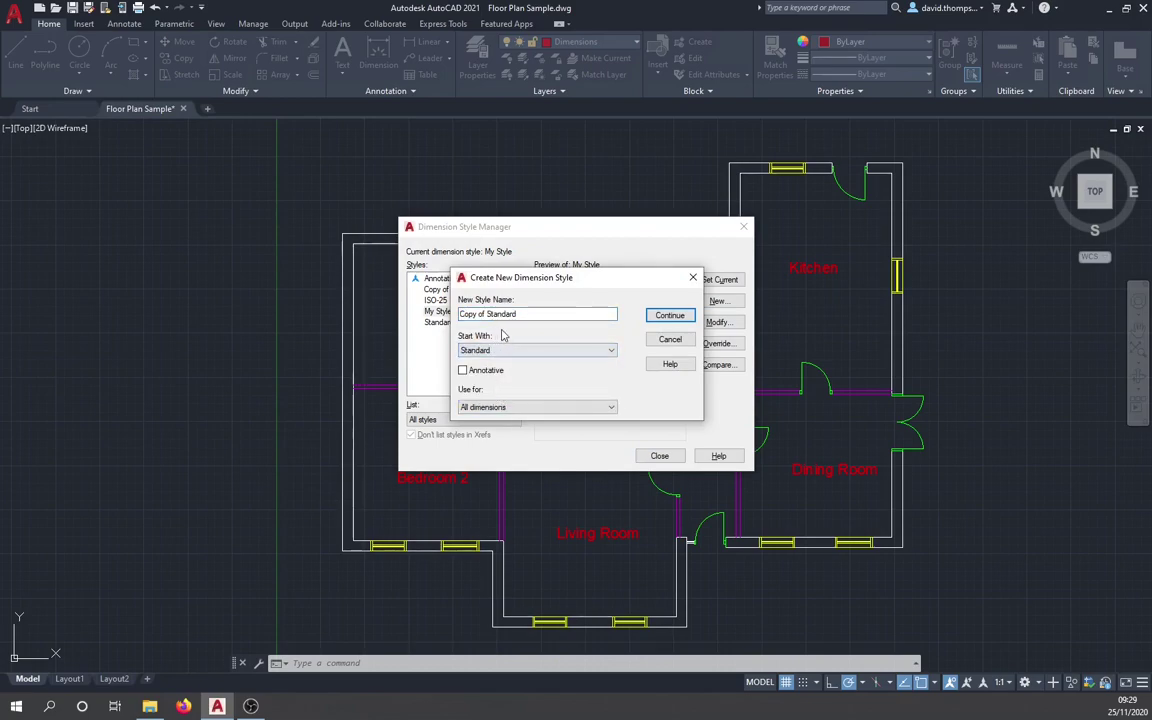
key("shift+Tab")
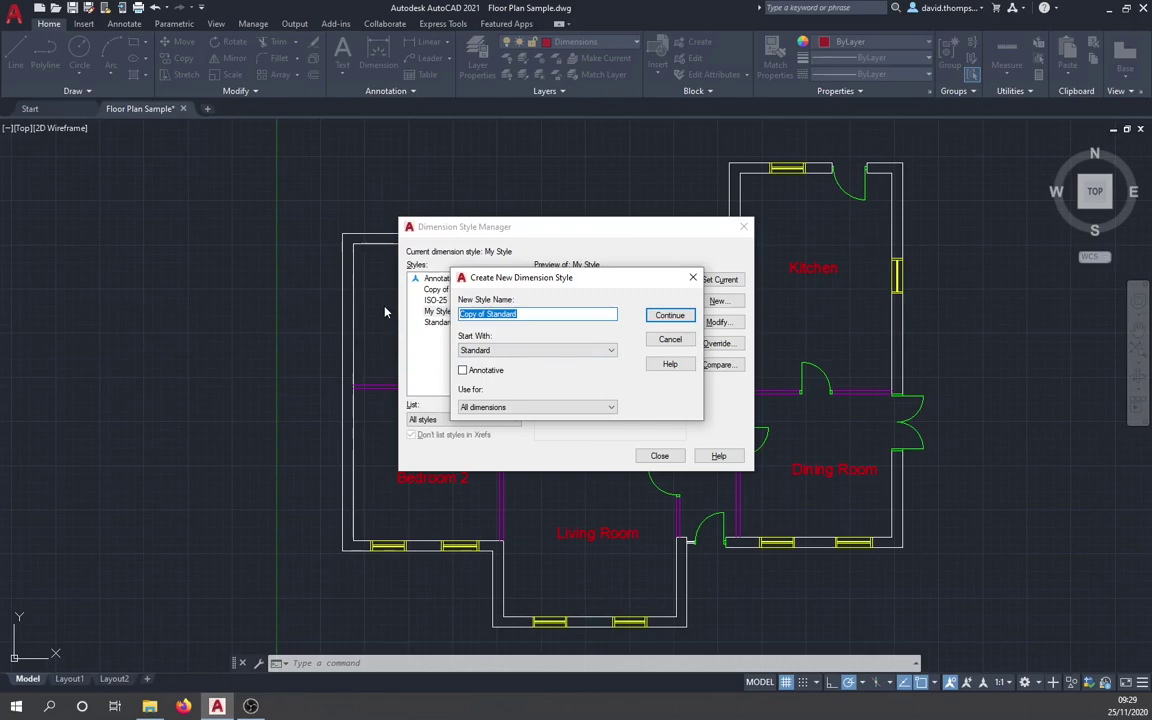
type("DT Style")
- Set the DT Style arrow size to 300
left_click(673, 322)
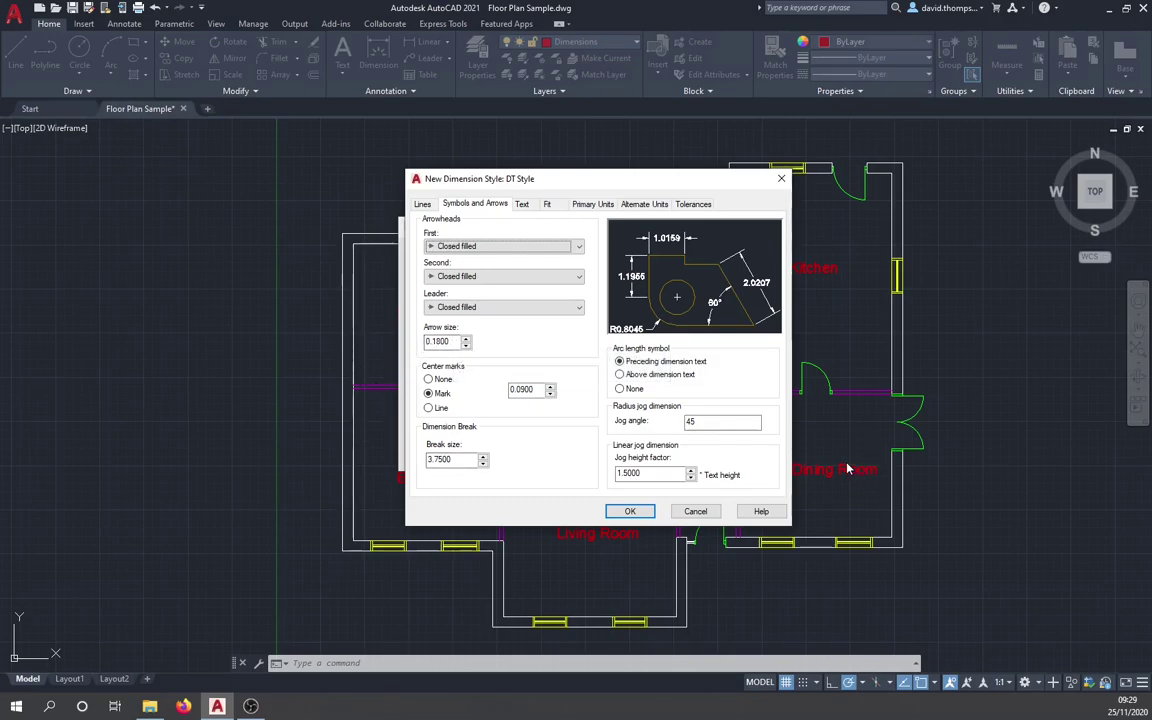
double_click(440, 341)
type("300")
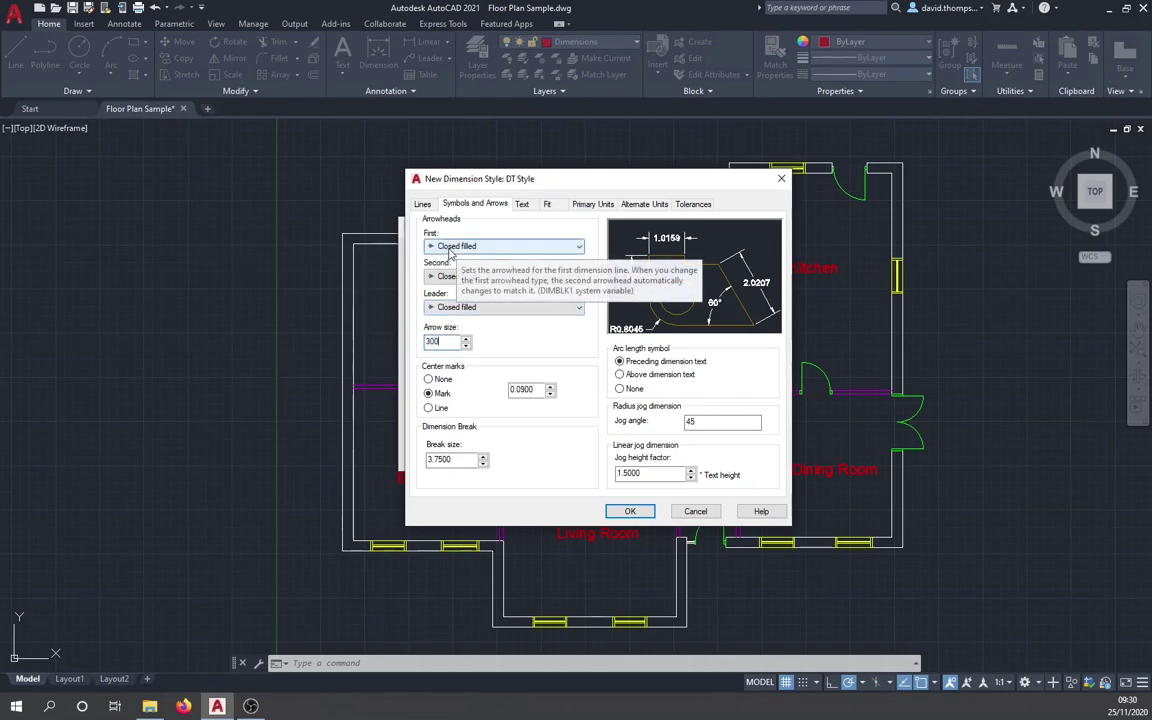
- Set the DT Style text height to 300 and the offset from the dimension line to 50
left_click(528, 205)
double_click(581, 303)
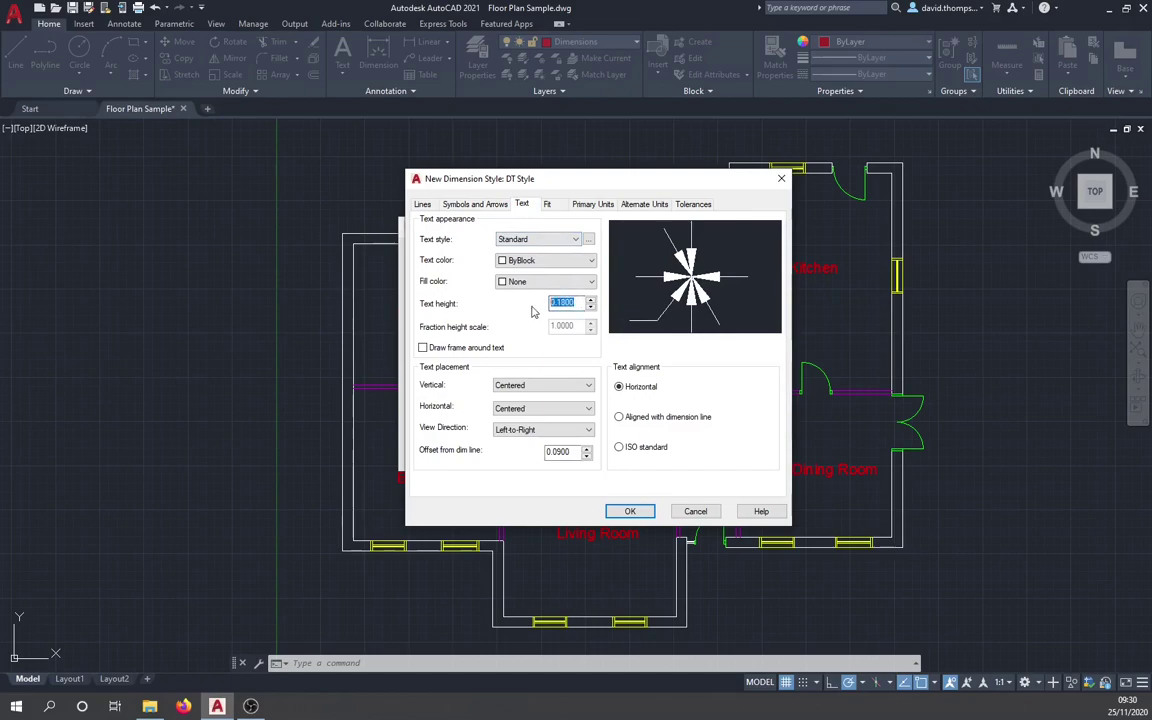
type("300")
double_click(576, 452)
type("50")
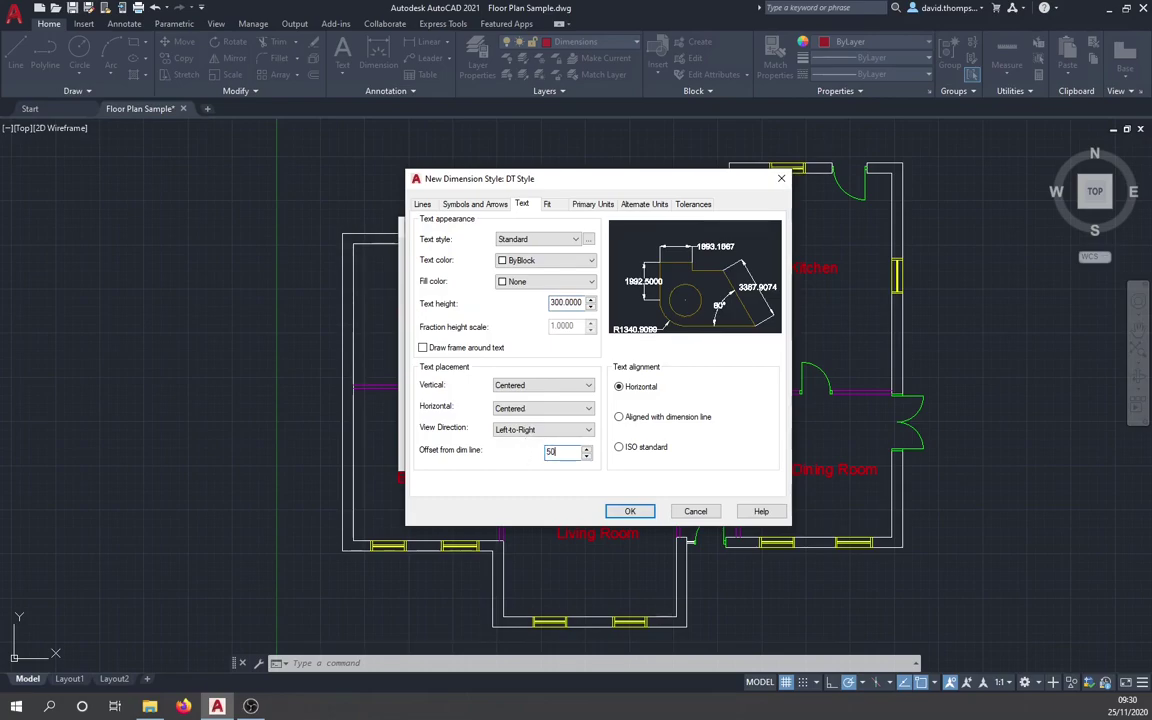
- Set DT Style's primary unit precision to 0, save it, and make it the current style
left_click(552, 205)
left_click(591, 205)
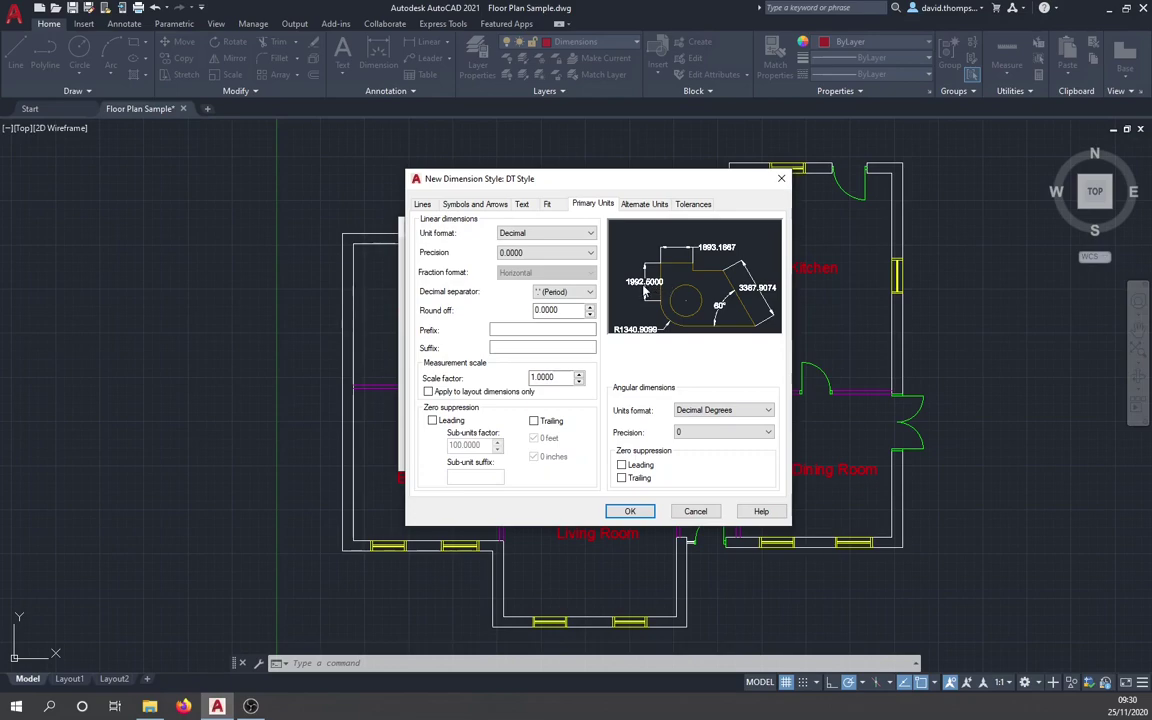
left_click(545, 253)
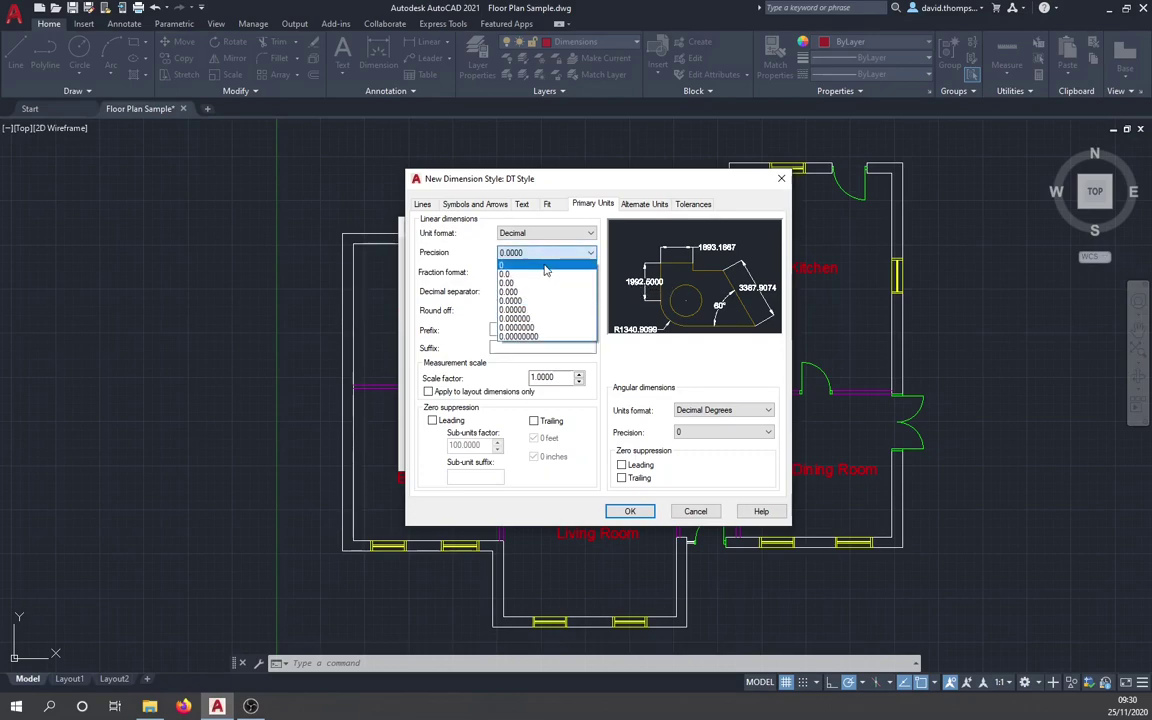
left_click(545, 266)
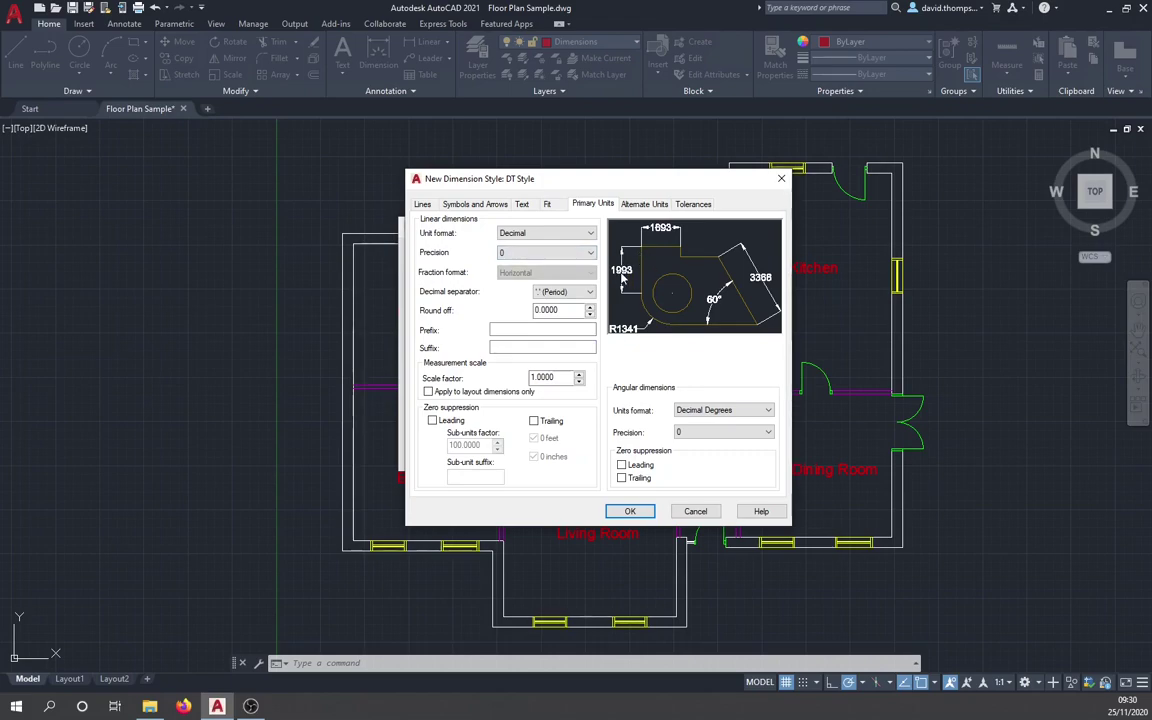
left_click(630, 512)
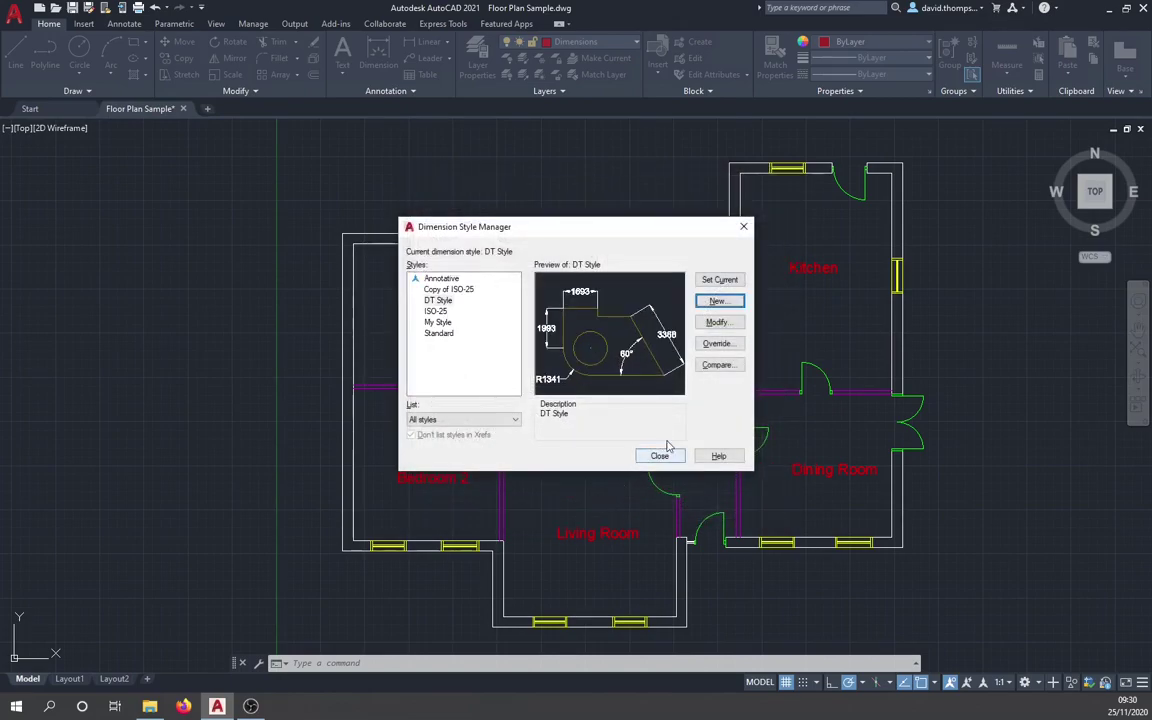
left_click(713, 285)
left_click(659, 455)
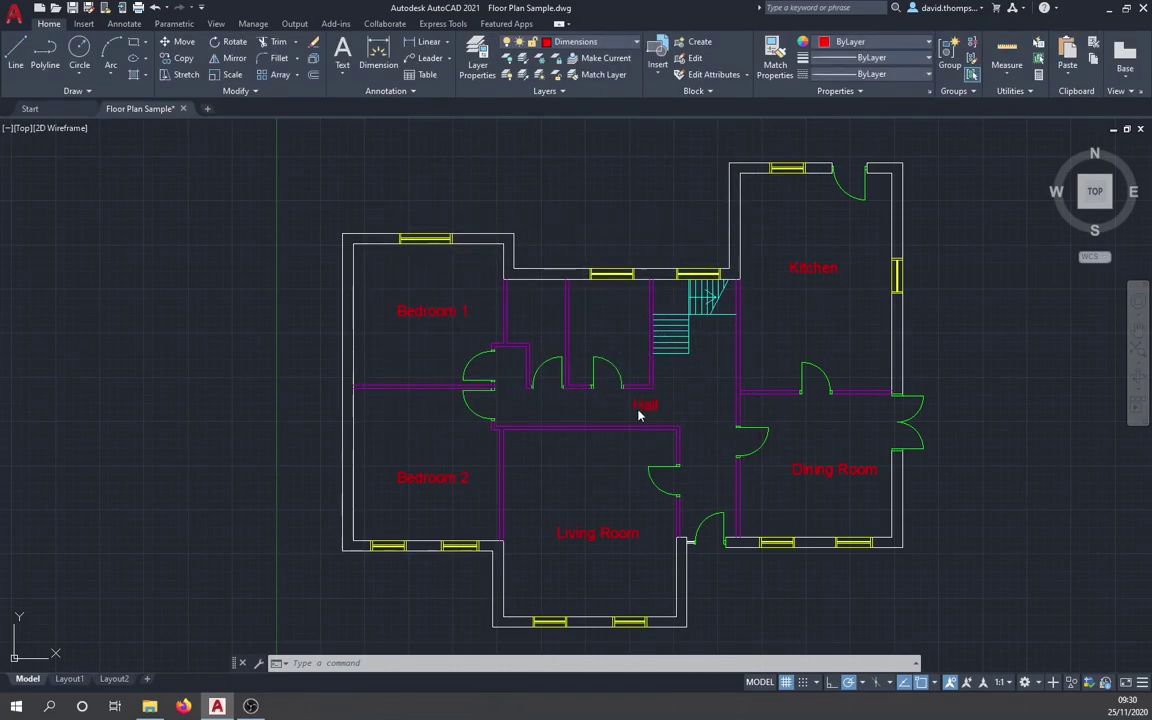
- Start a Linear dimension from the Annotation panel's Dimension list
left_click(449, 47)
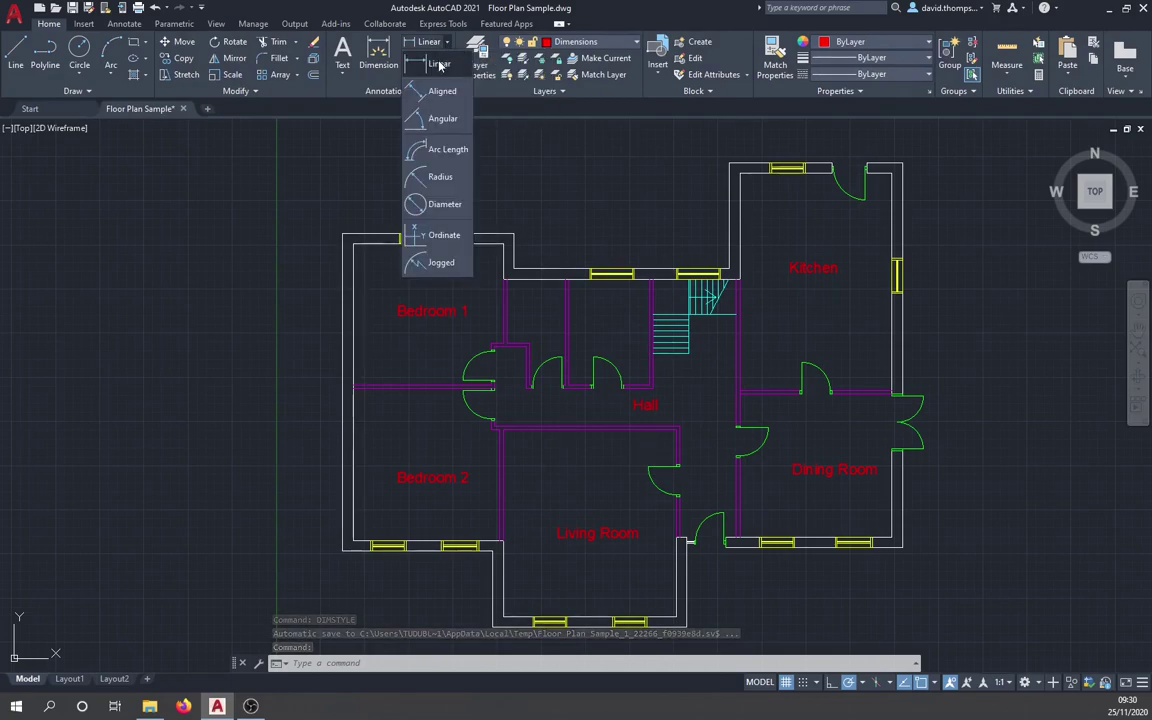
left_click(438, 83)
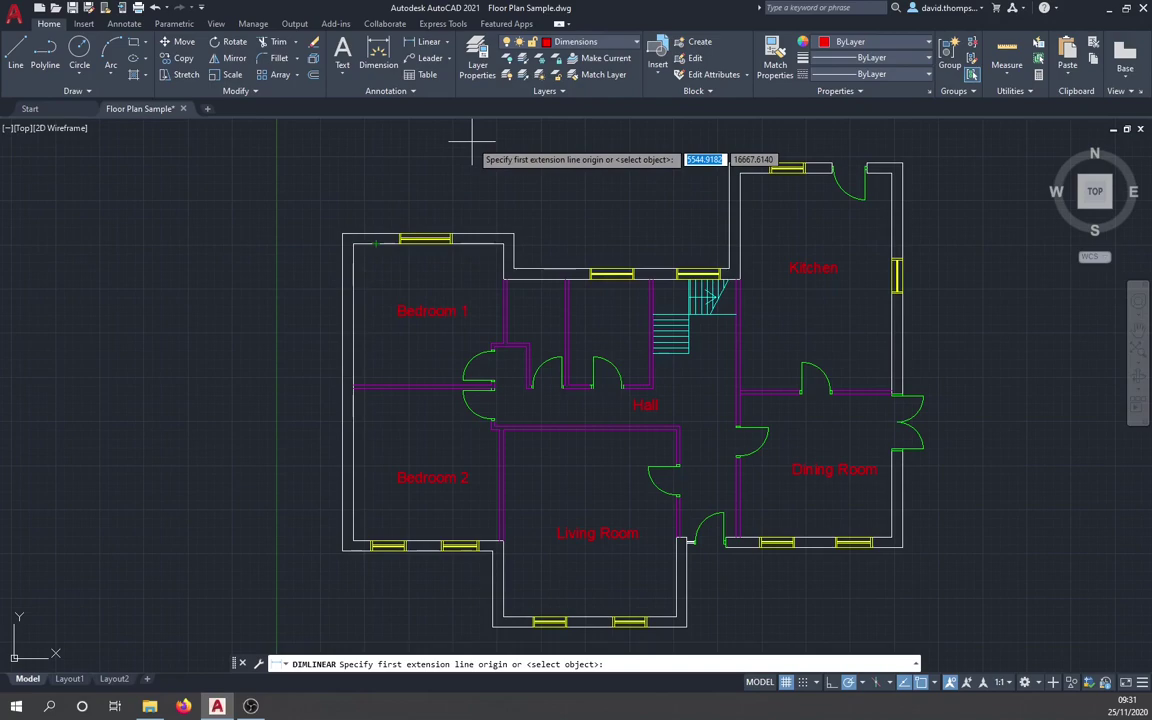
- Dimension Bedroom 1's left wall (4000, vertical) and top wall (4250, horizontal)
left_click(376, 243)
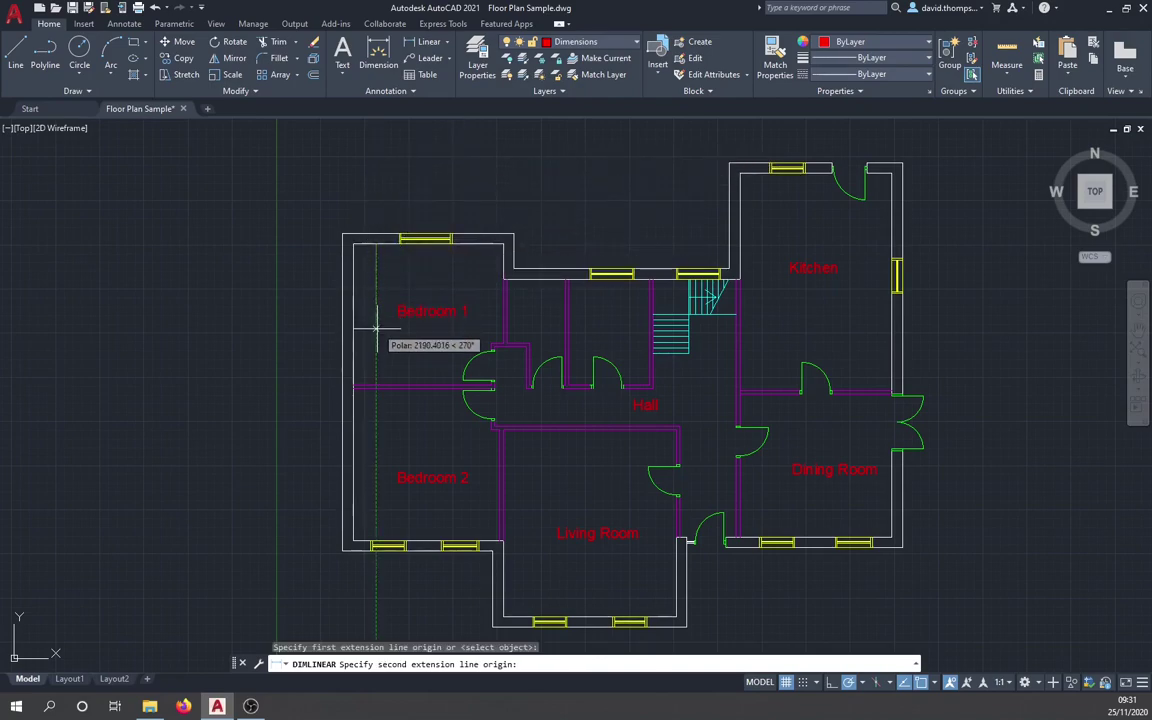
left_click(376, 384)
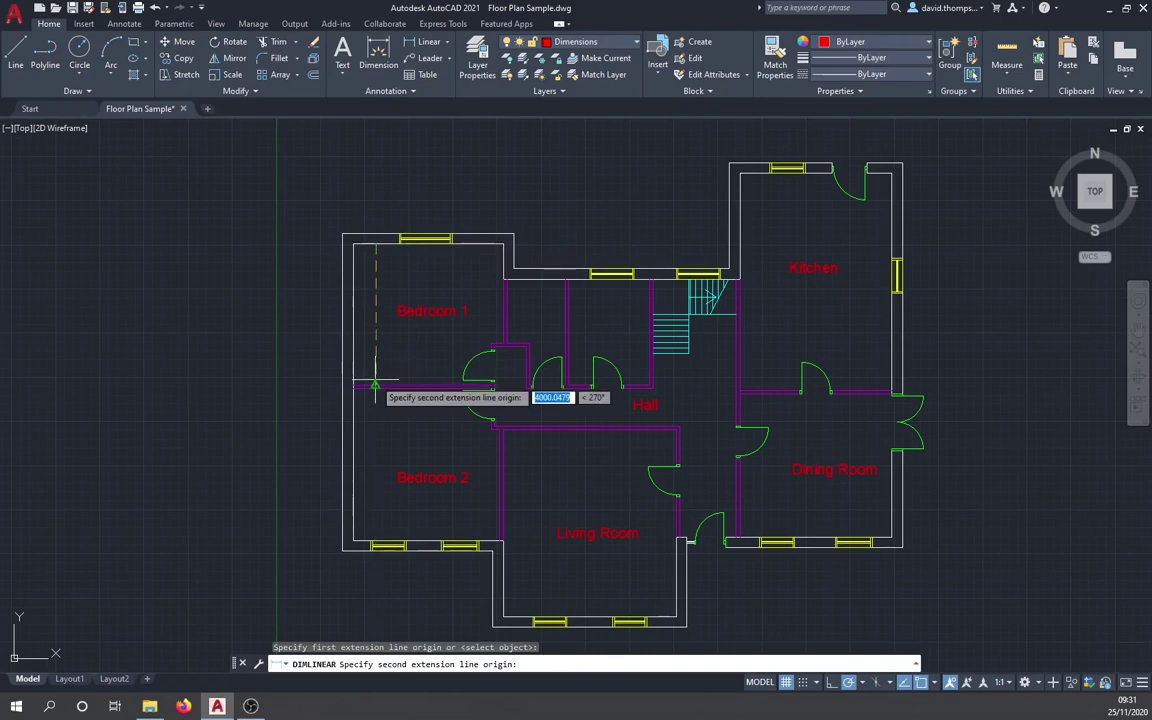
left_click(377, 383)
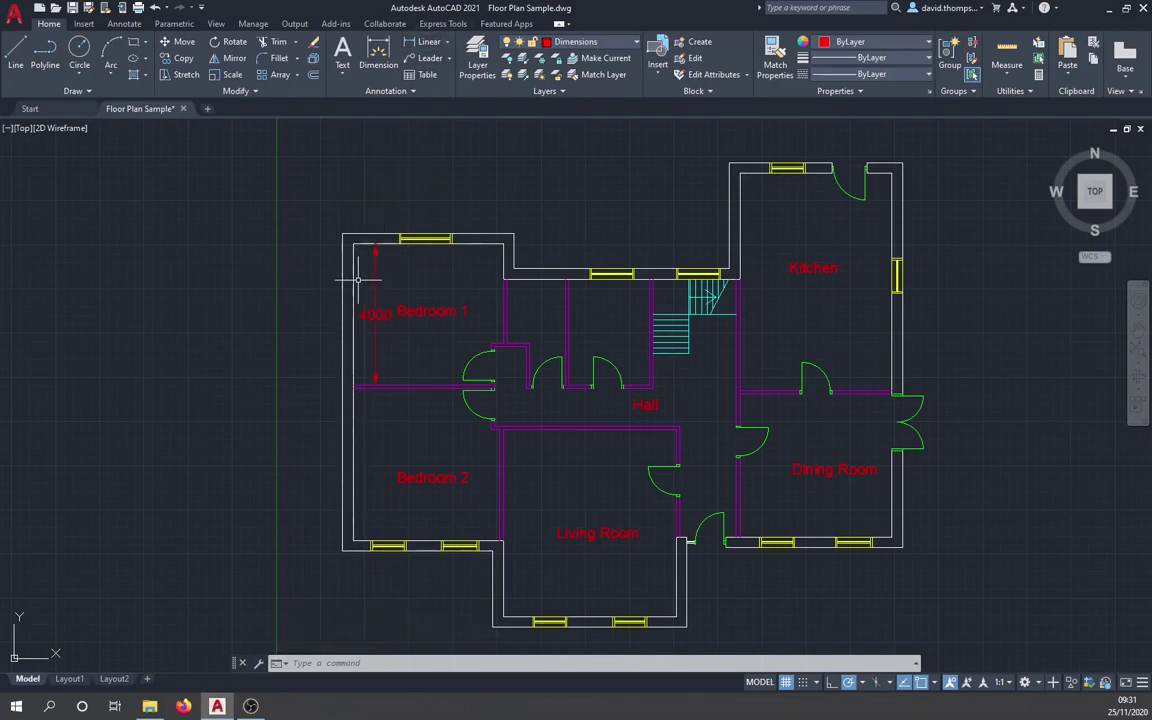
key("Return")
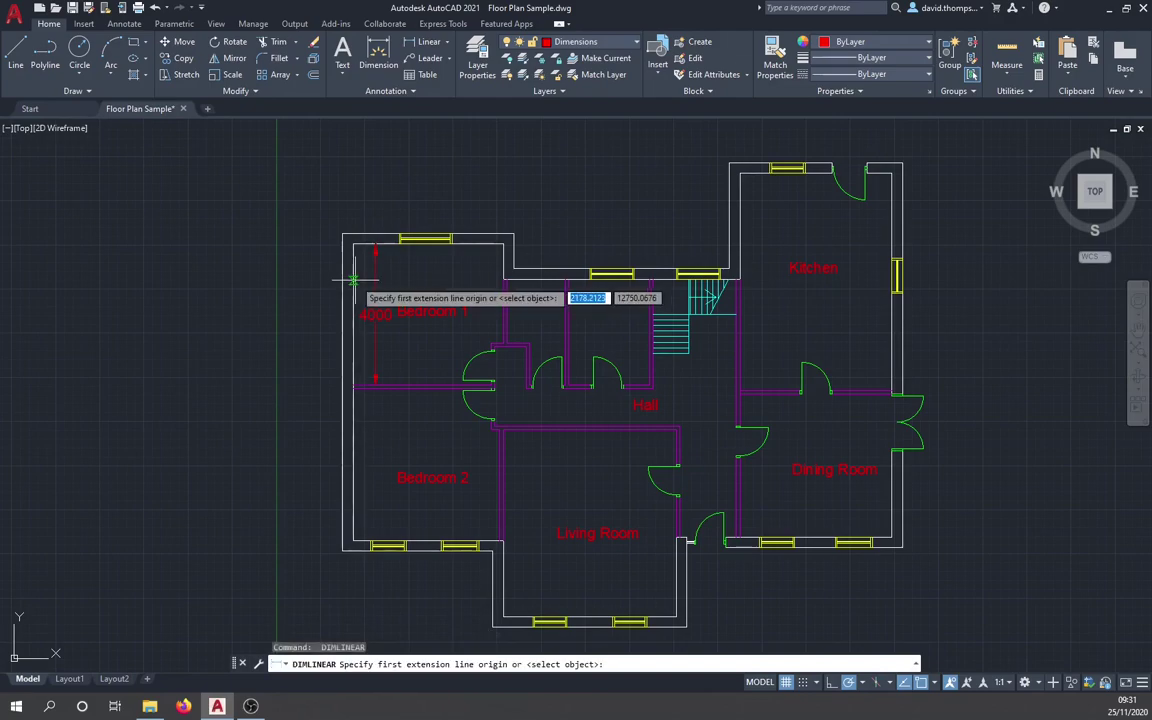
left_click(355, 280)
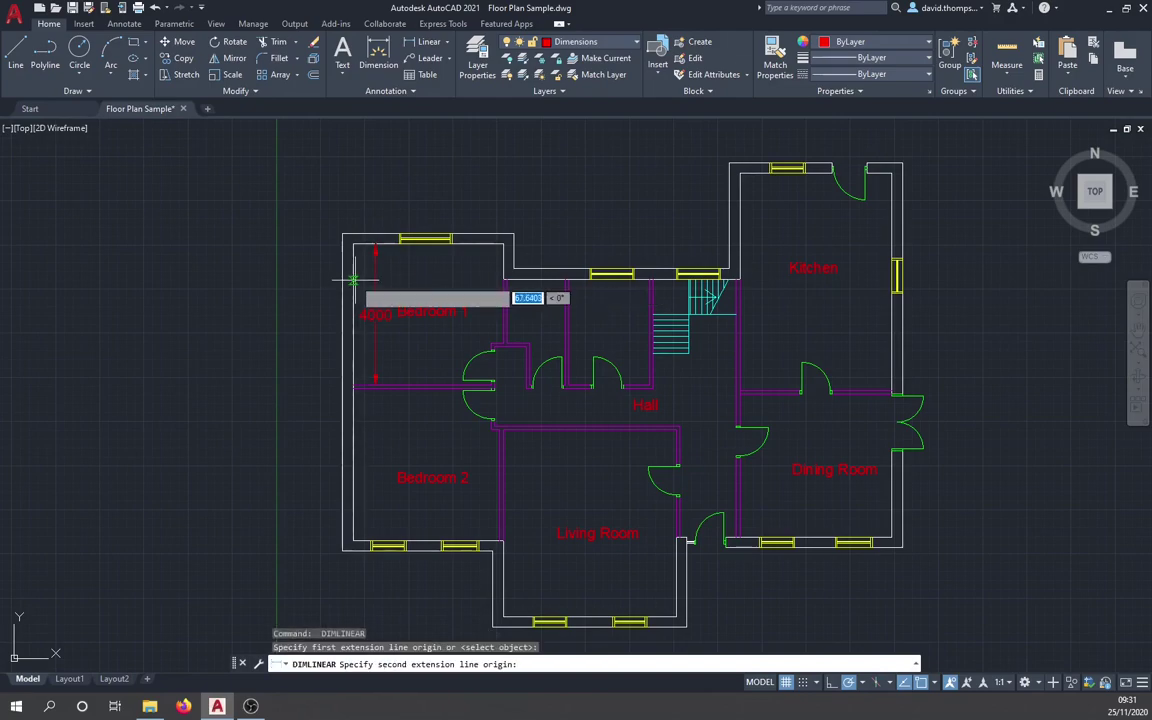
left_click(503, 280)
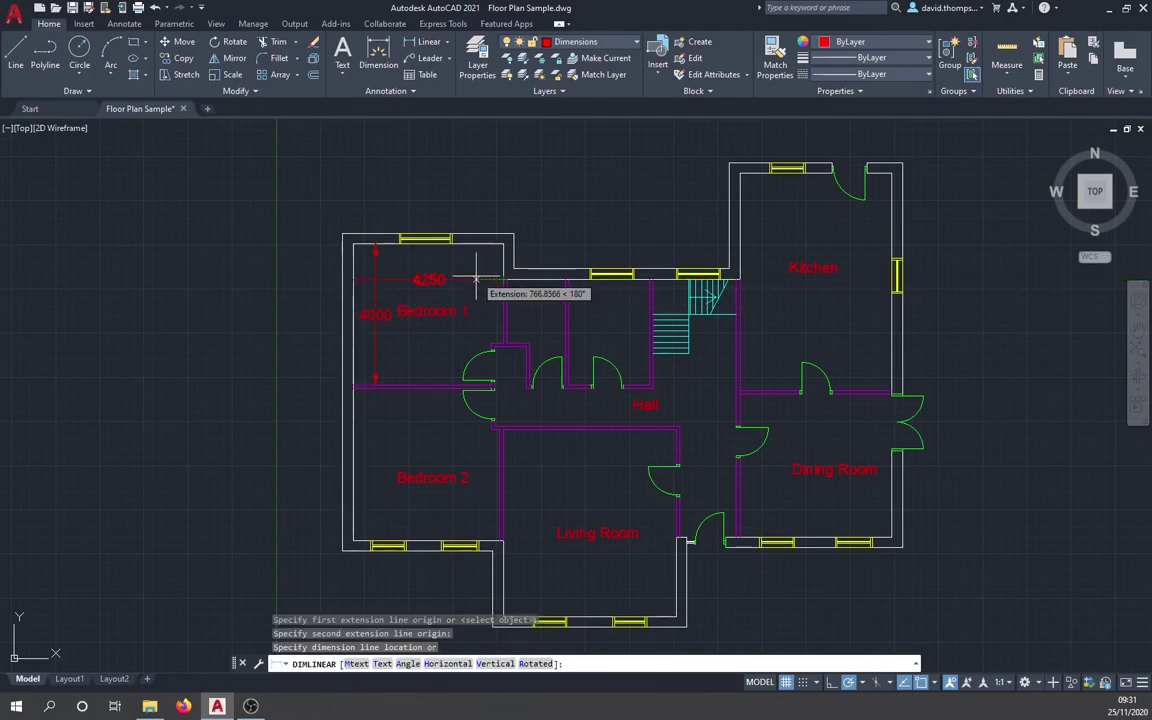
left_click(455, 280)
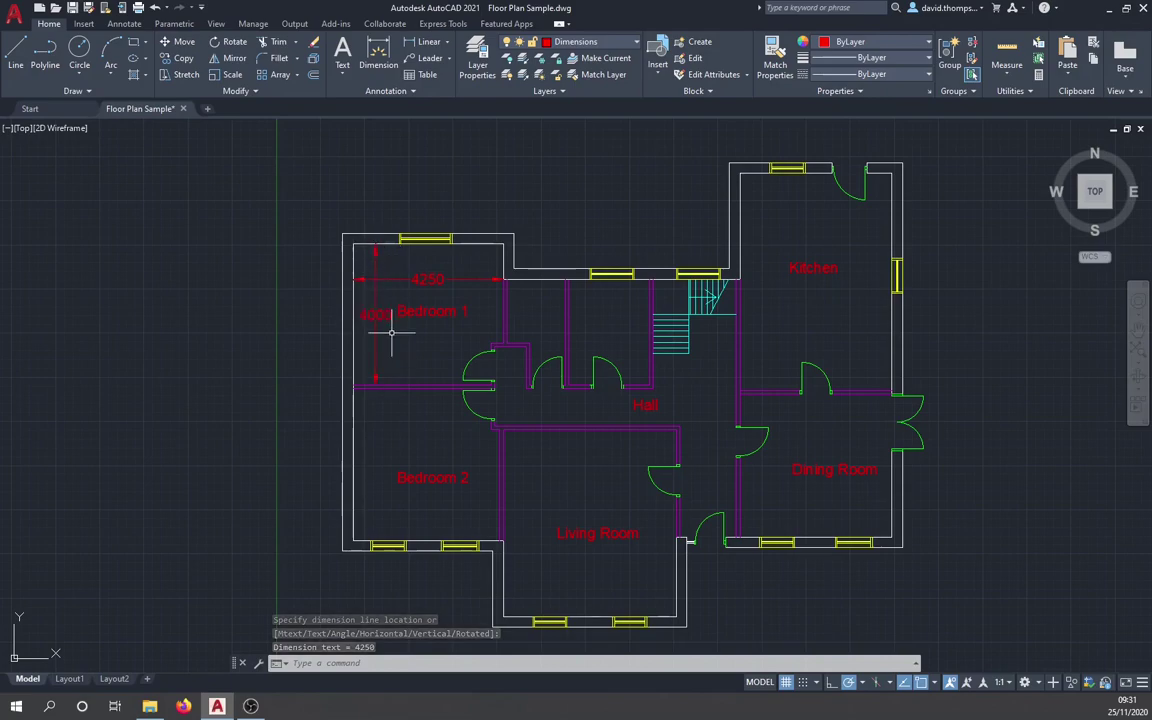
- Move the Bedroom 1 label lower and to the right, clear of the dimensions
left_click(425, 313)
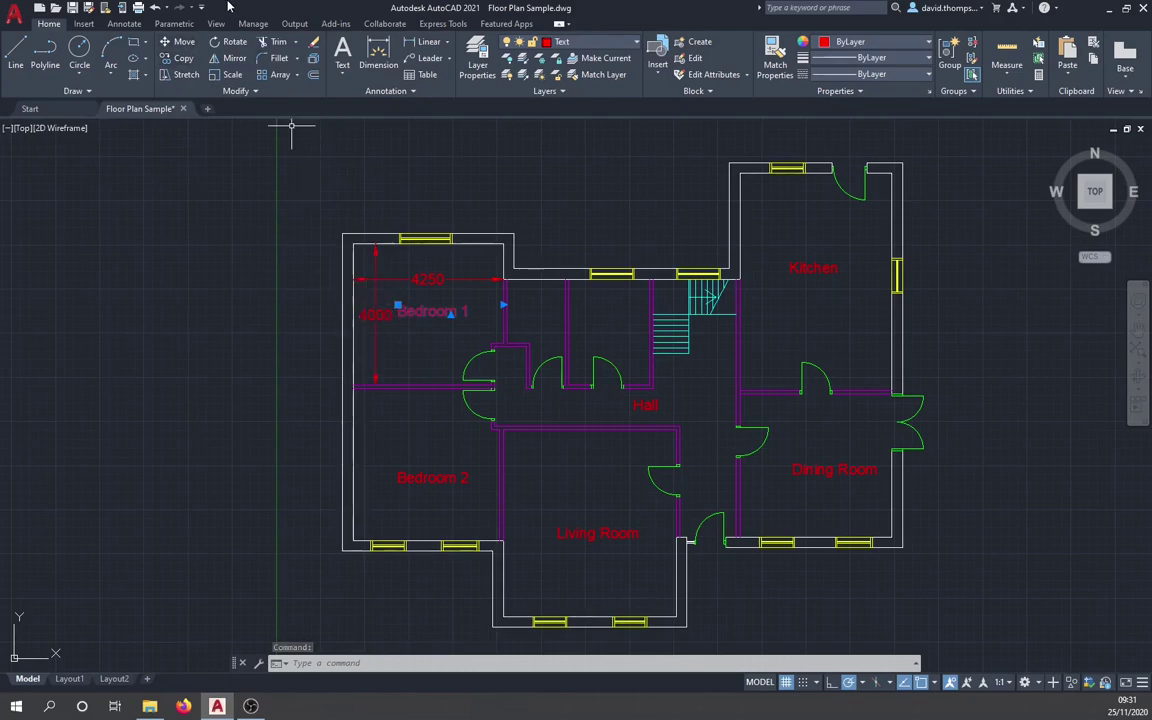
left_click(180, 42)
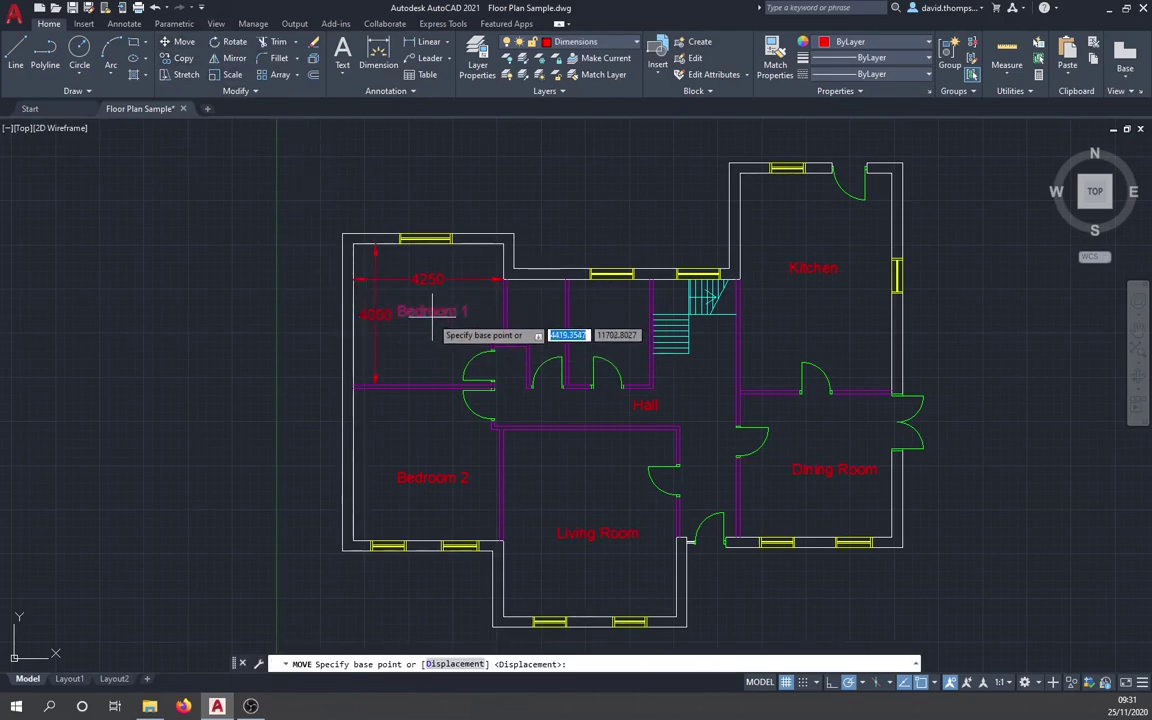
left_click(441, 308)
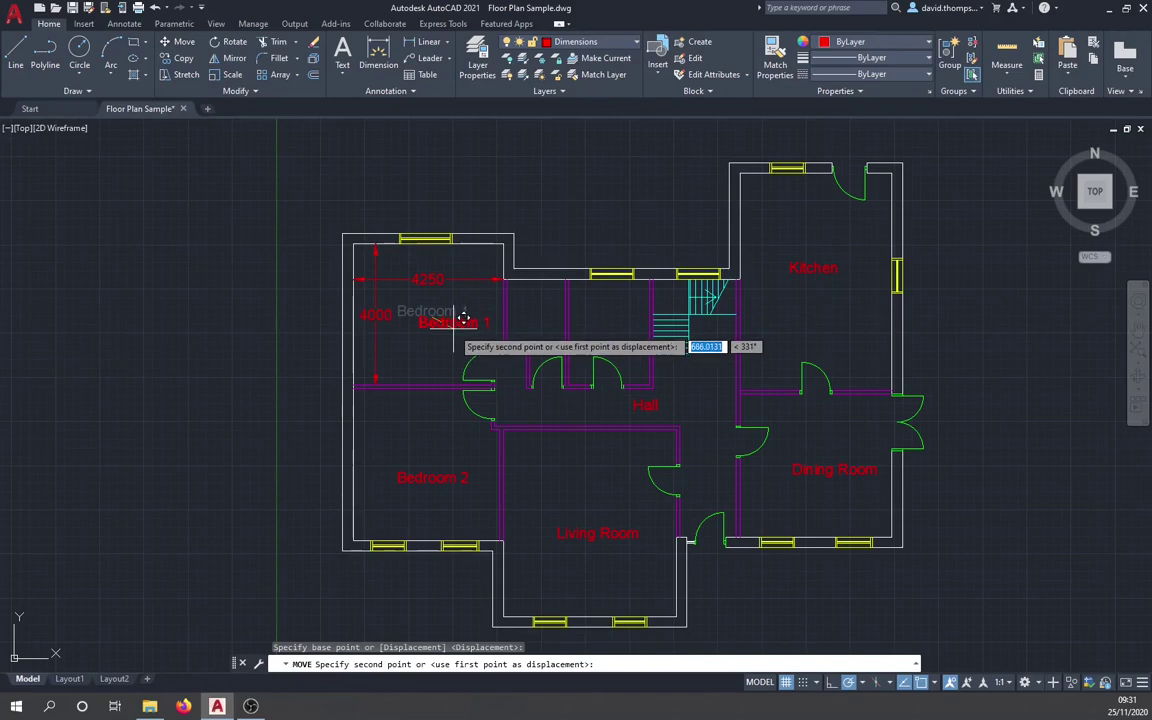
left_click(463, 317)
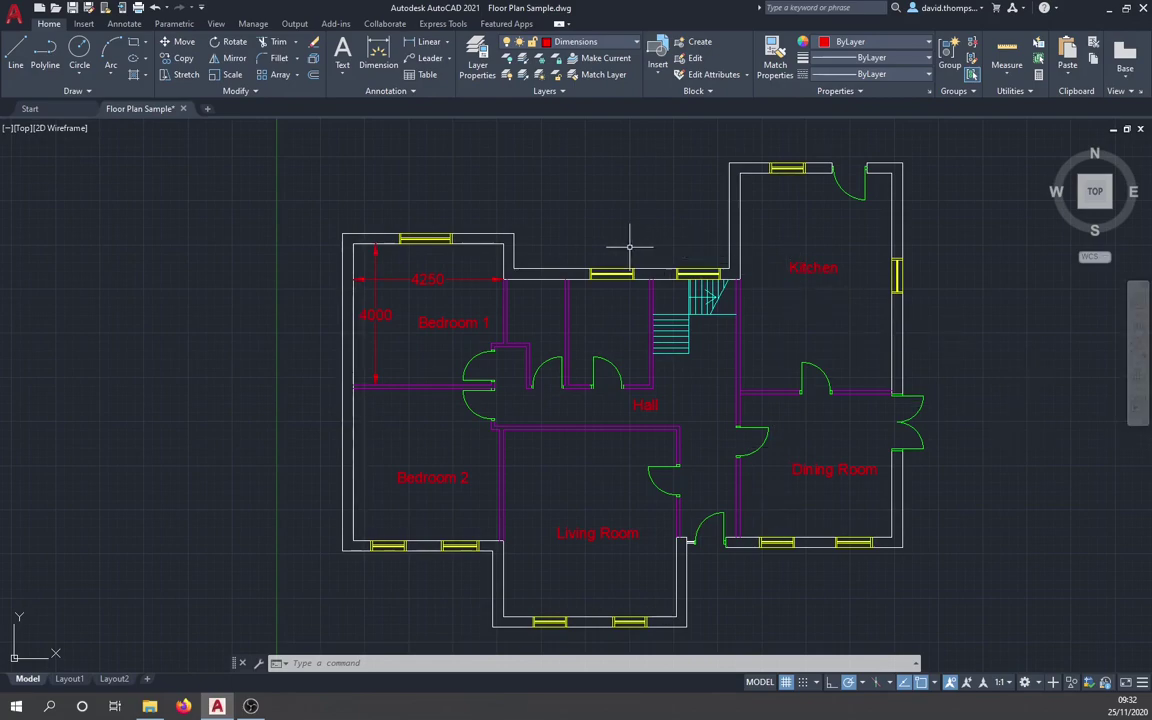
- Make layer 0 current, then switch the Dimensions and Text layers off and back on
left_click(635, 45)
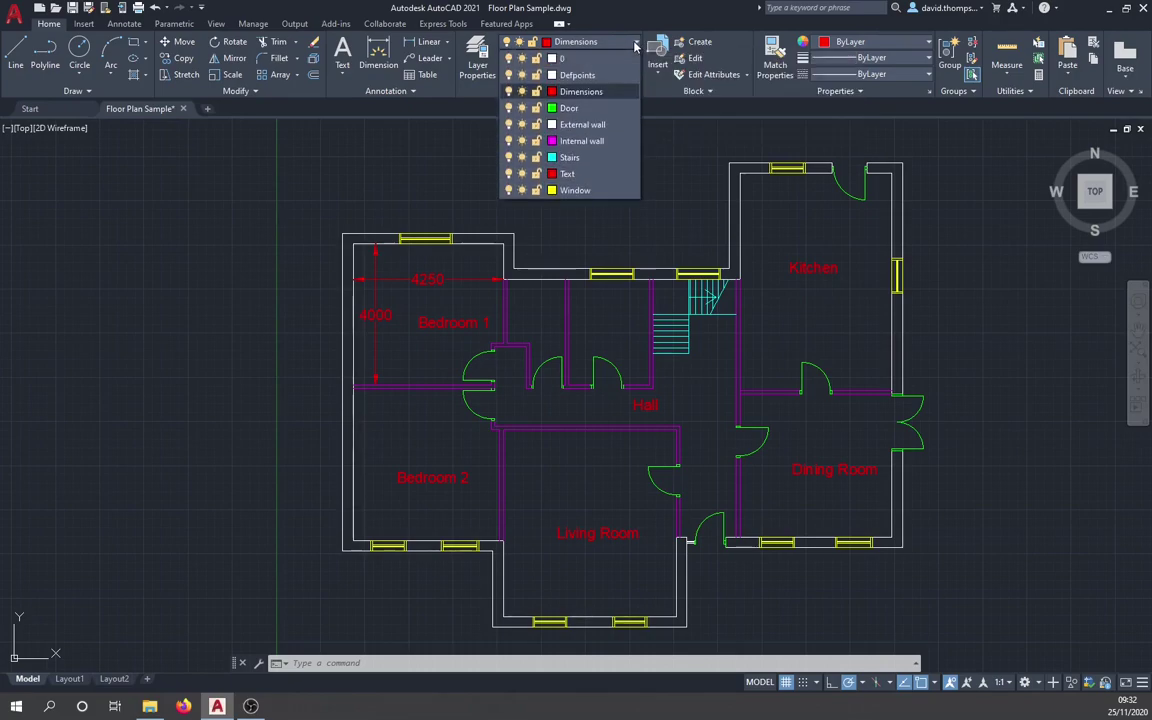
left_click(578, 60)
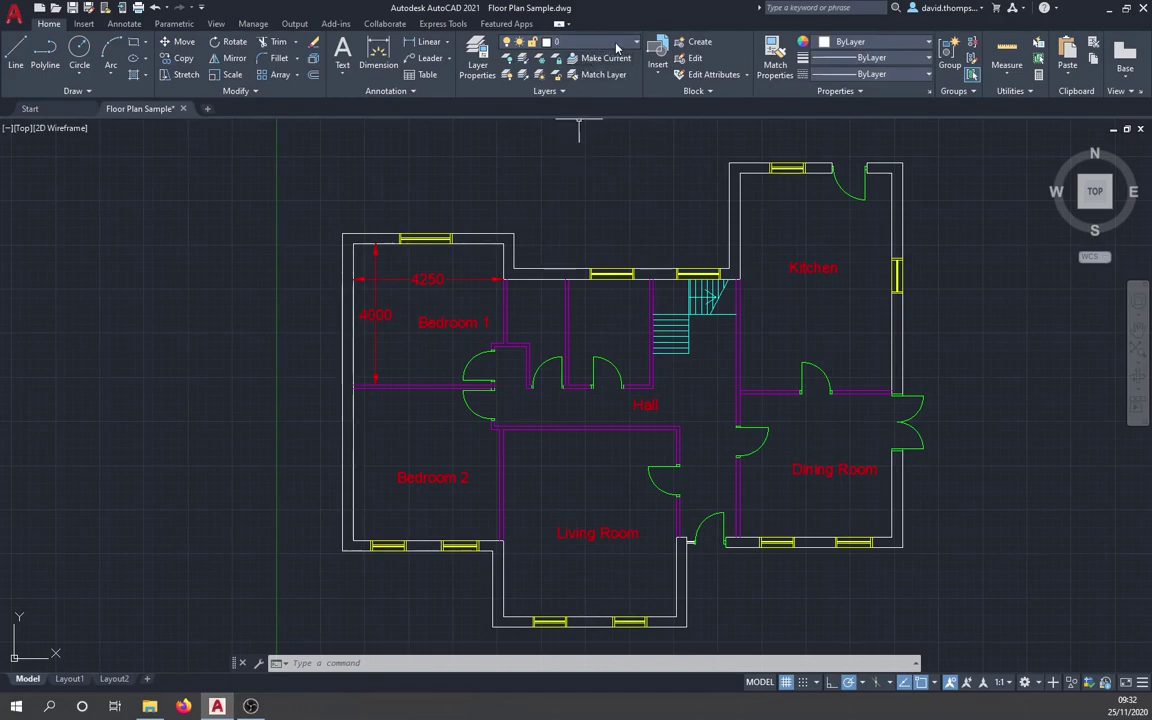
left_click(617, 44)
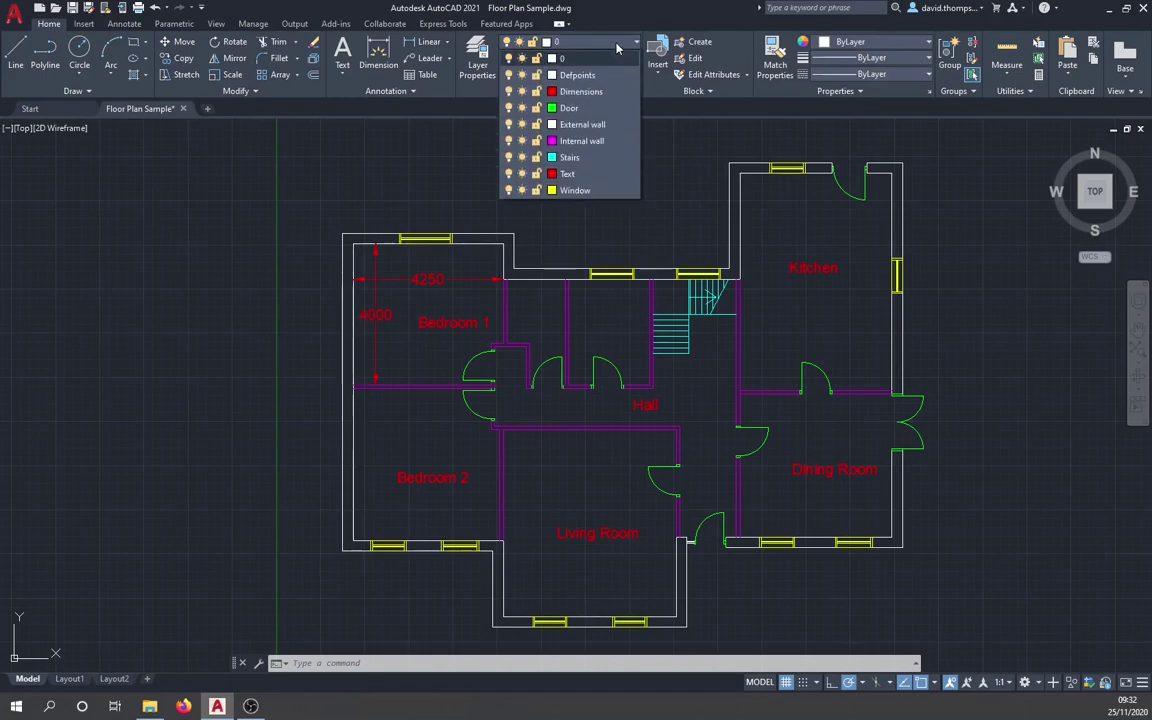
left_click(509, 91)
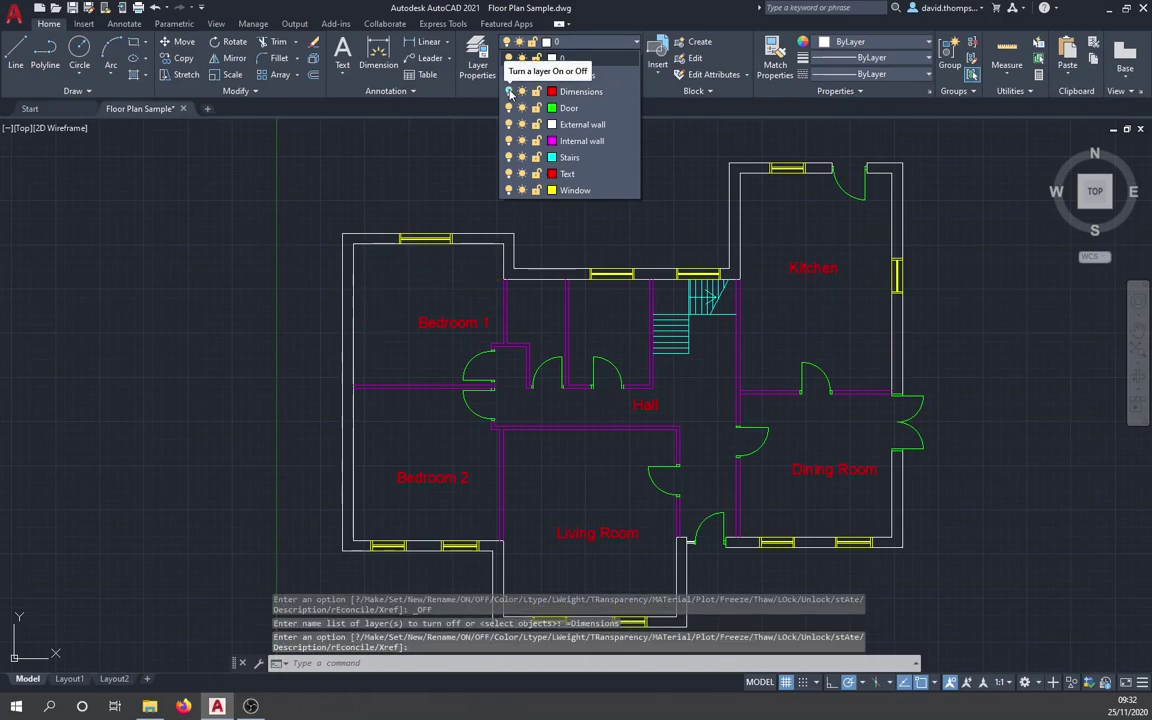
left_click(509, 91)
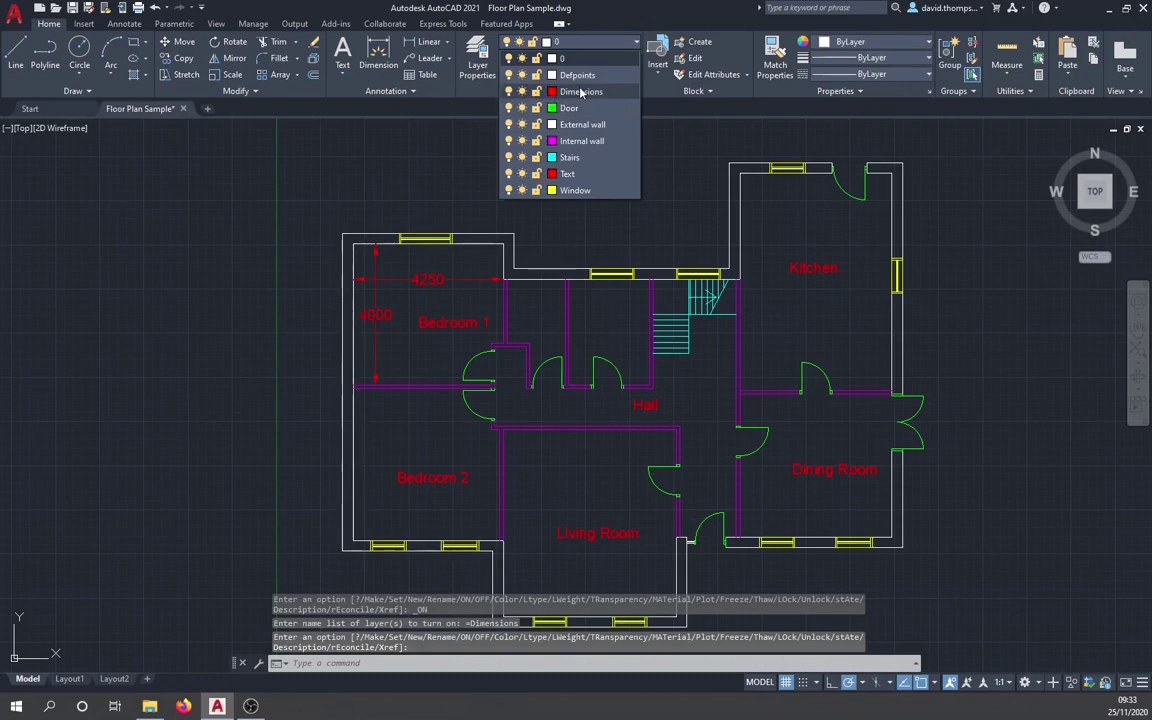
left_click(509, 174)
left_click(509, 174)
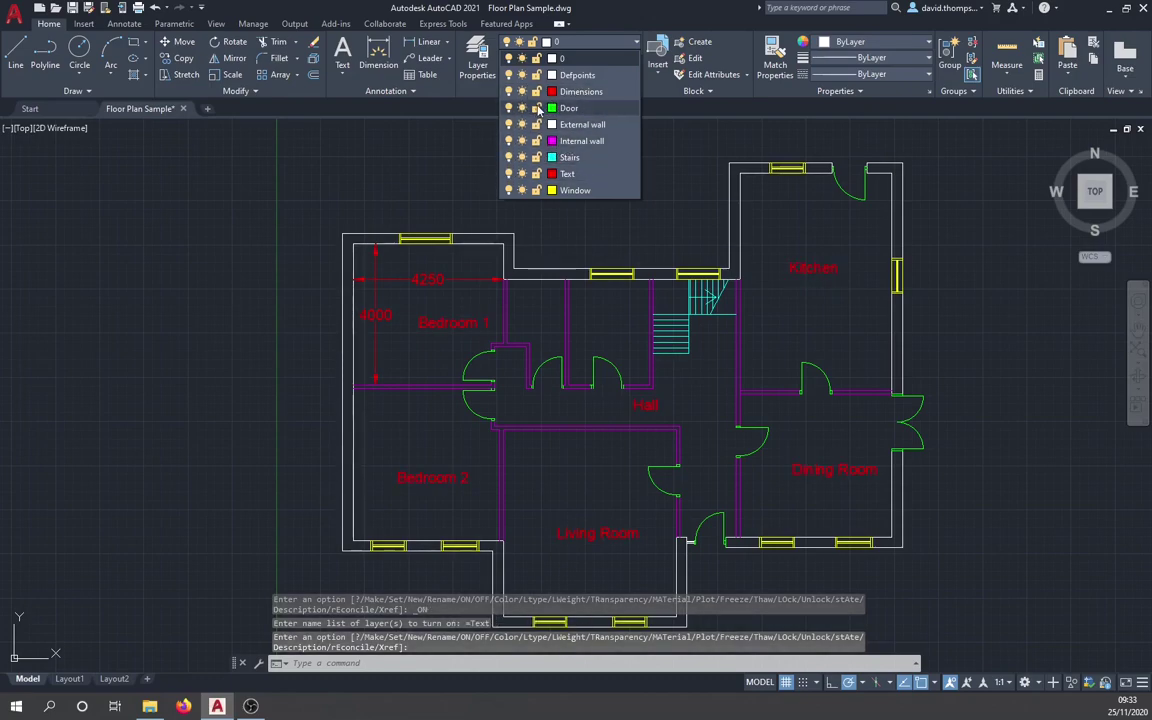